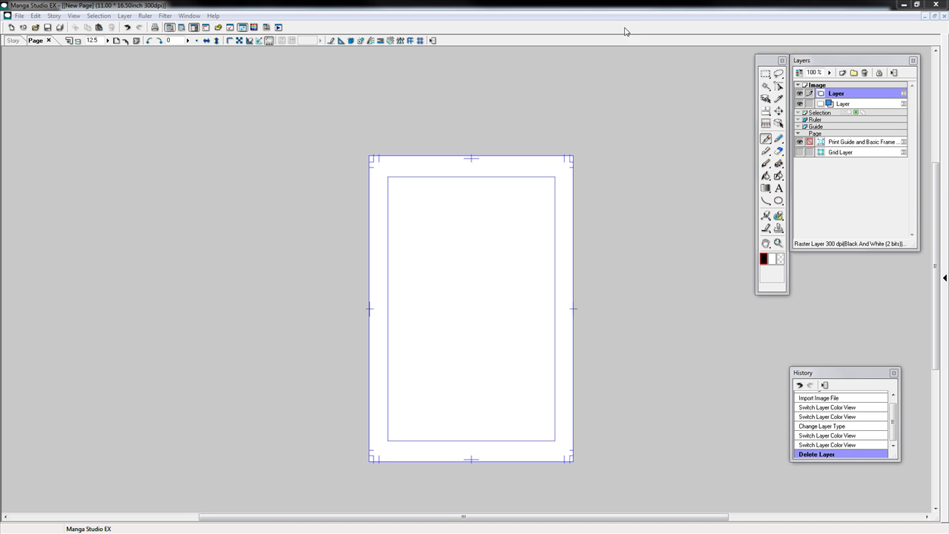
left_click_drag(496, 269, 478, 208)
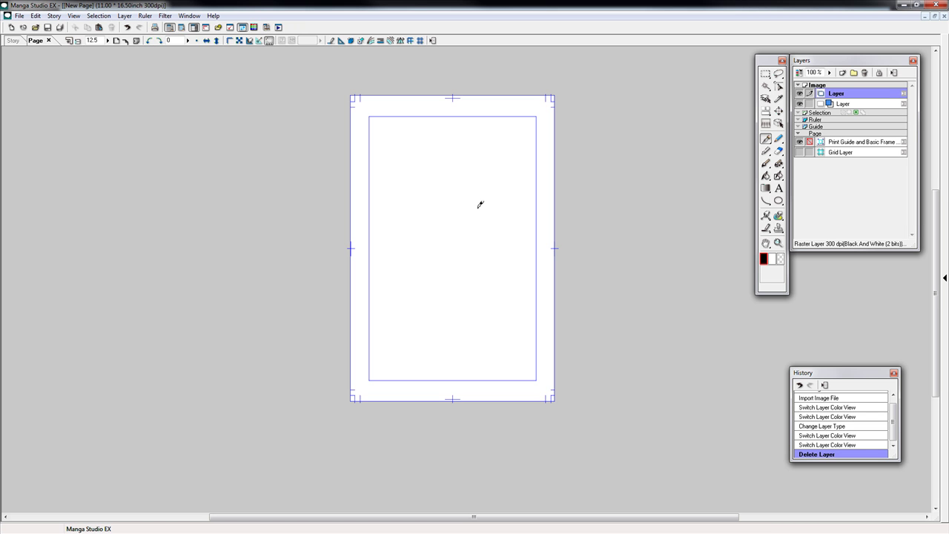
key("ctrl+plus")
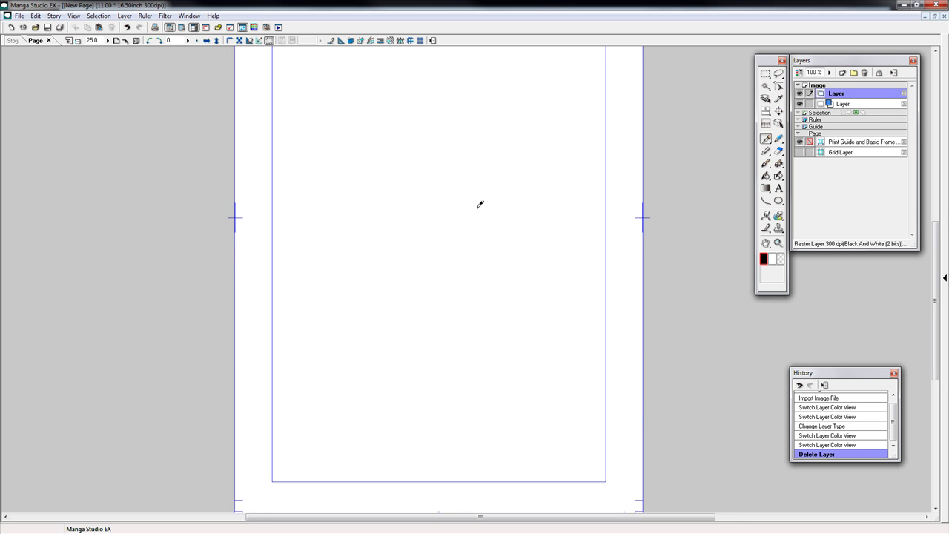
left_click_drag(470, 184, 500, 329)
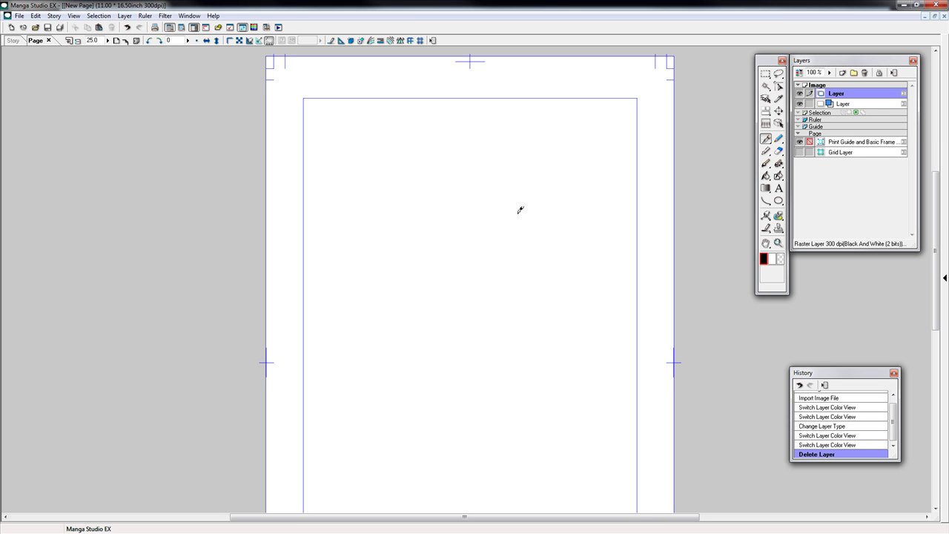
key("ctrl+minus")
left_click_drag(465, 361, 451, 327)
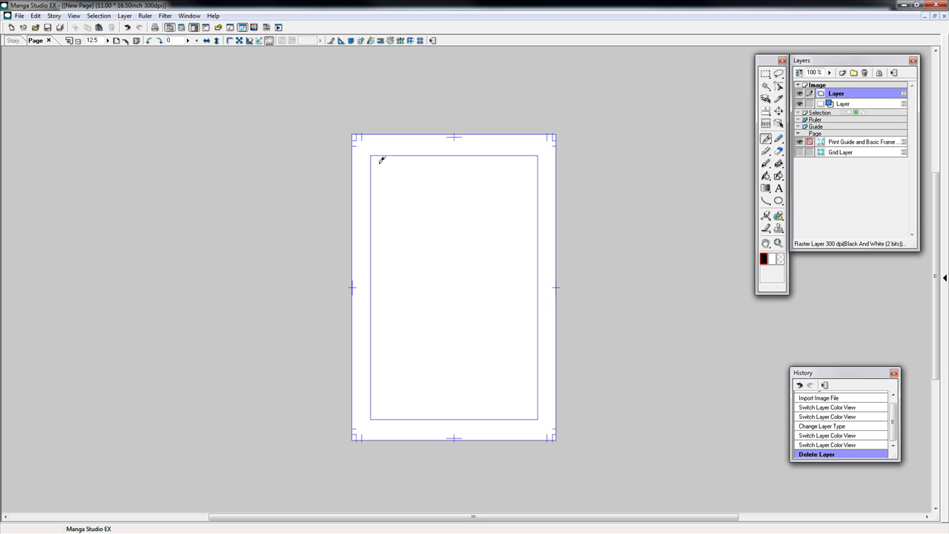
- Import the image file stand_rough_thumb_pg08 from the 3Thumbnails folder into the page
left_click(19, 15)
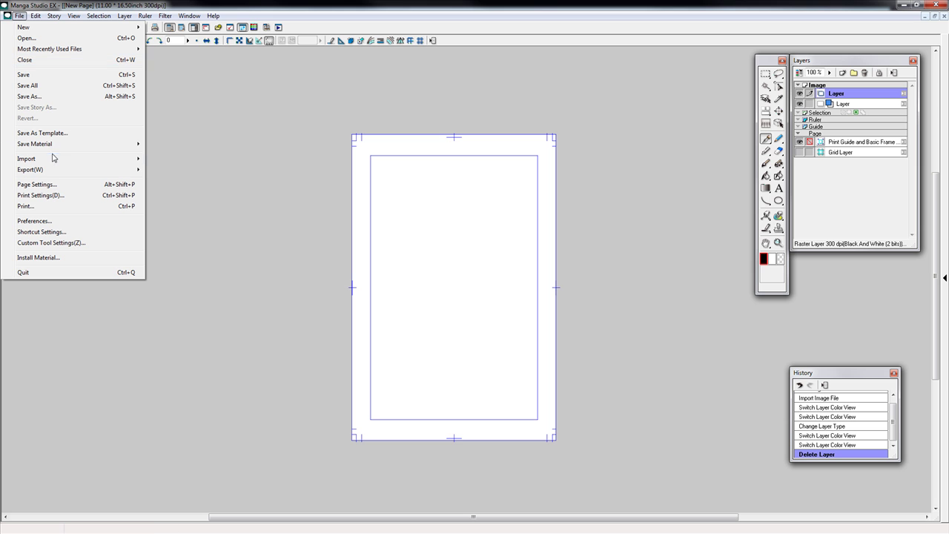
mouse_move(53, 160)
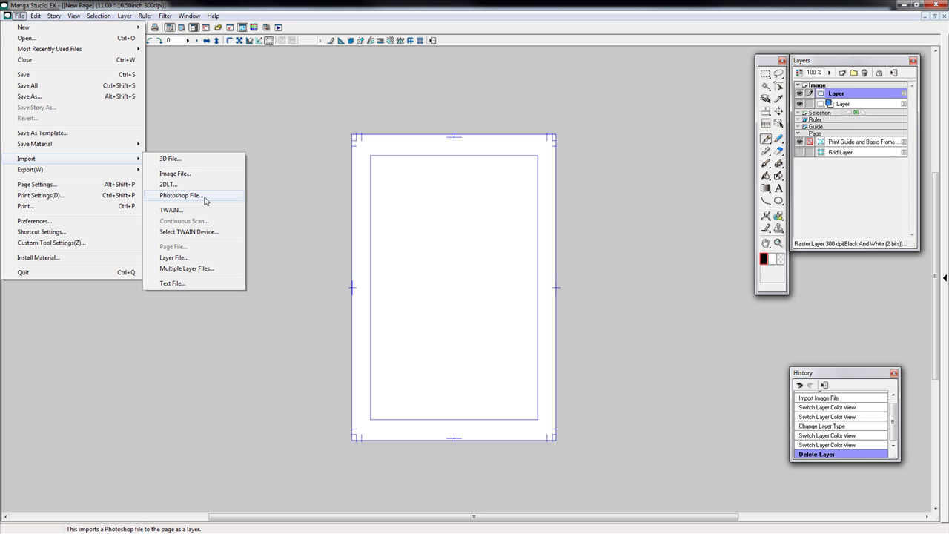
left_click(181, 176)
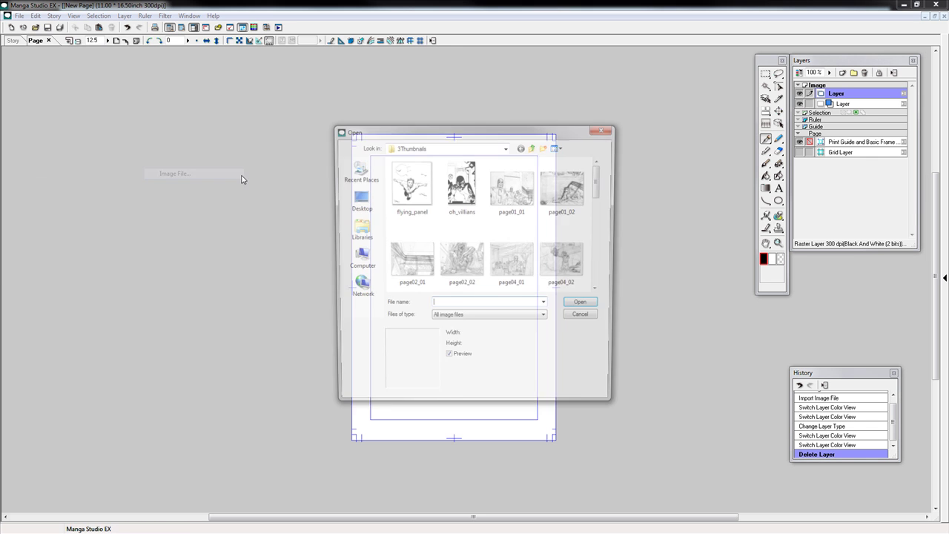
left_click_drag(598, 191, 612, 291)
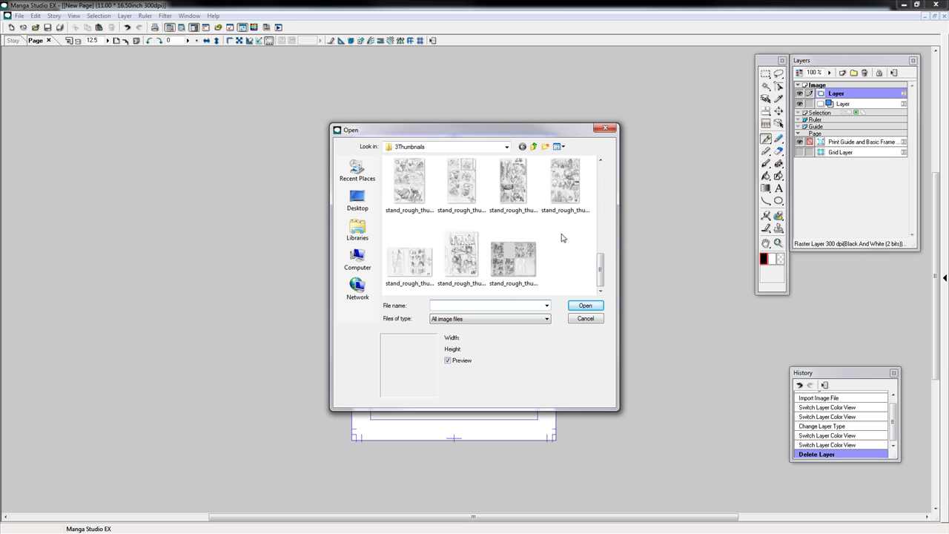
left_click_drag(601, 278, 600, 260)
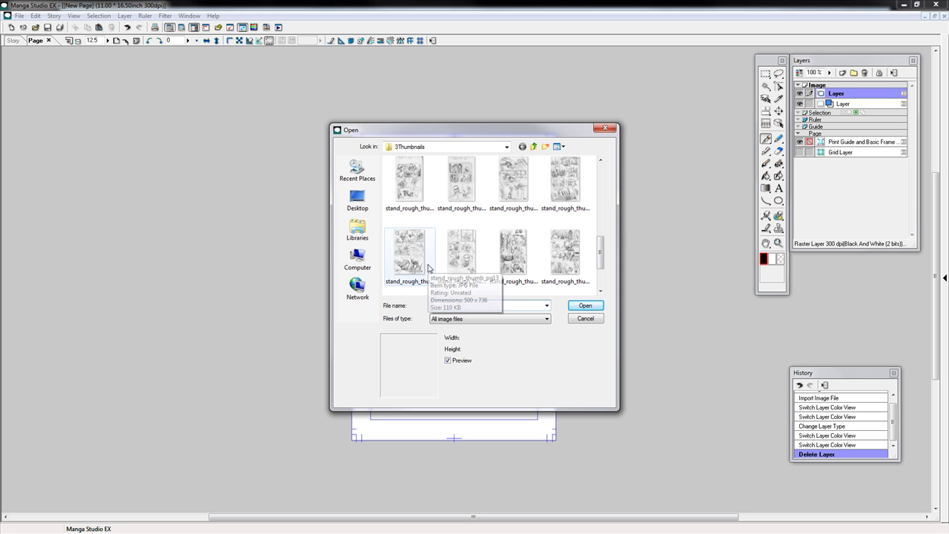
mouse_move(601, 251)
left_mouse_down()
mouse_move(603, 220)
mouse_move(603, 233)
left_mouse_up()
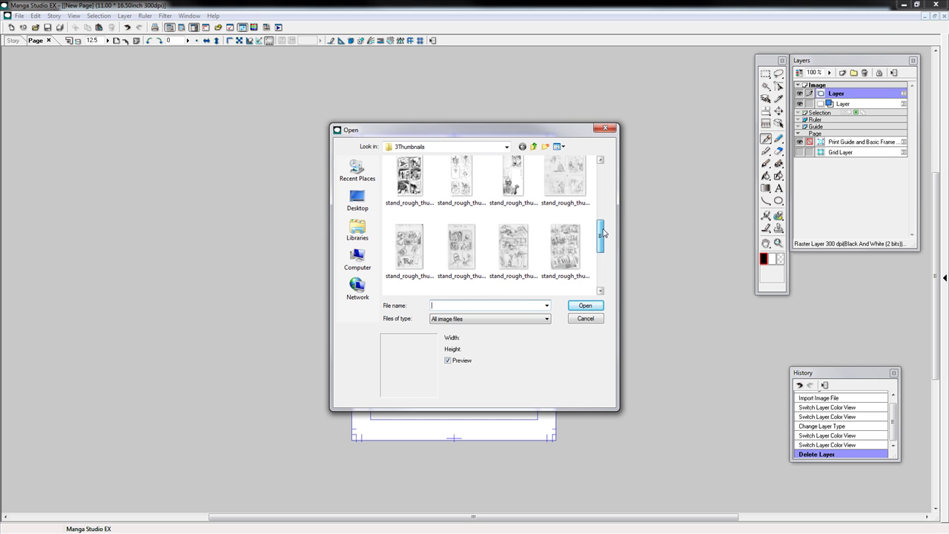
left_click(412, 259)
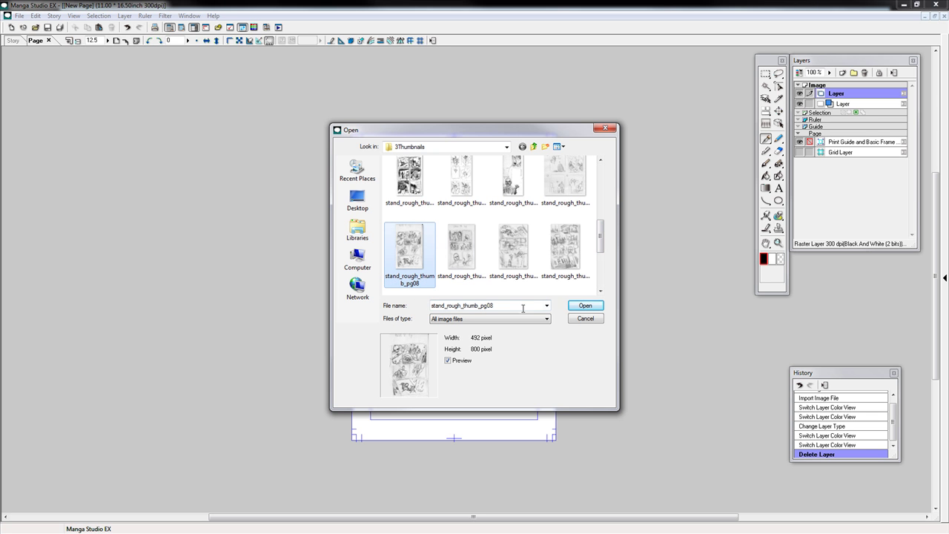
left_click(583, 307)
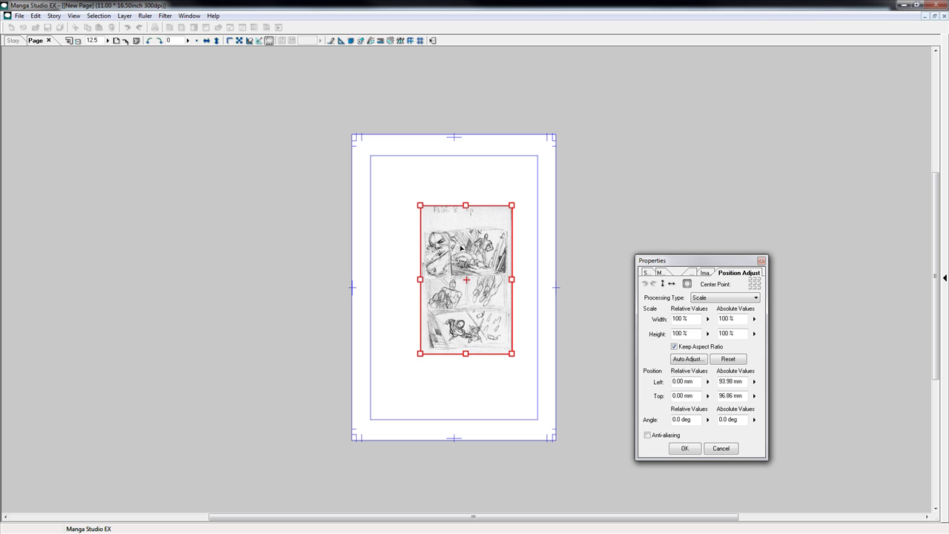
- Move the imported sketch near the page's upper-left corner and enlarge it proportionally to about 191%
left_click_drag(462, 234, 415, 181)
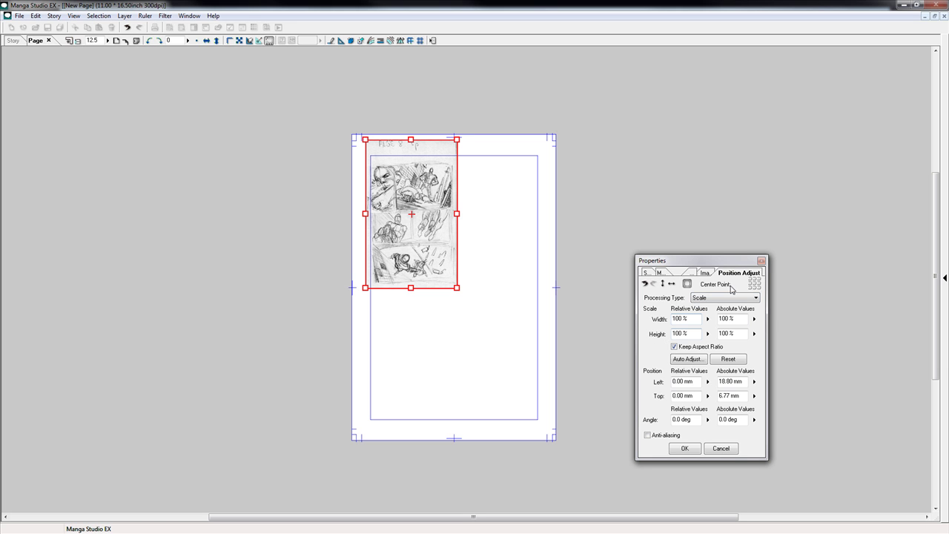
left_click(674, 349)
left_click(675, 348)
left_click_drag(458, 289, 540, 421)
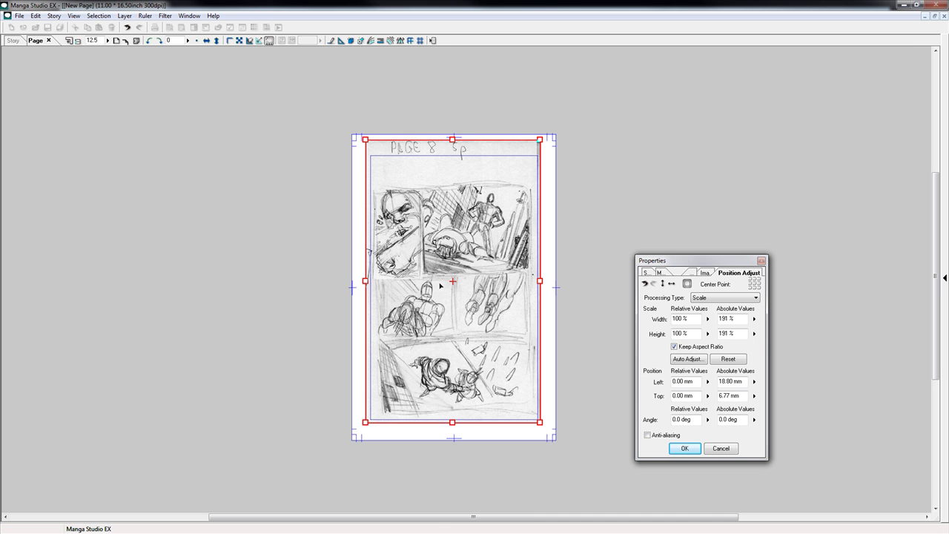
- Shift the sketch up and left past the page corner, turn off Keep Aspect Ratio, and scale it to about 222% wide by 212% high
left_click_drag(479, 221, 464, 199)
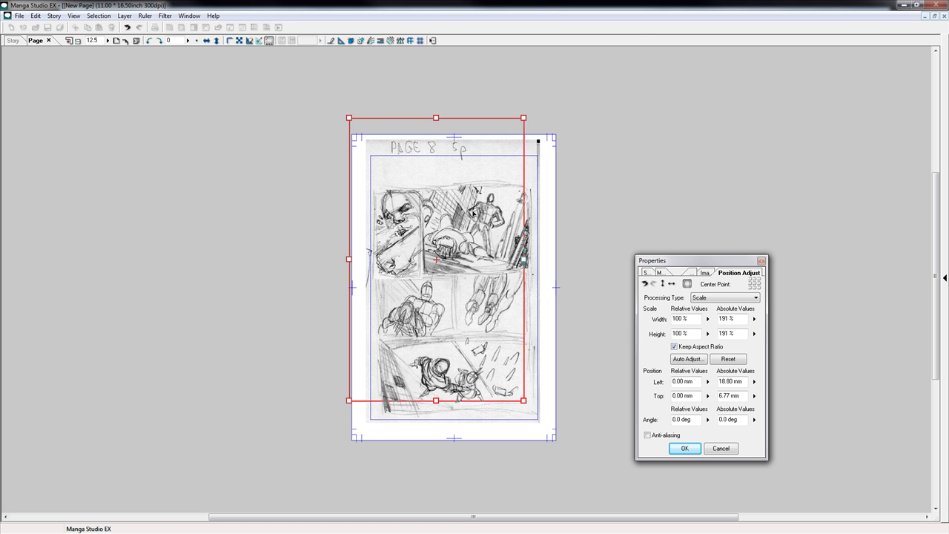
left_click(674, 348)
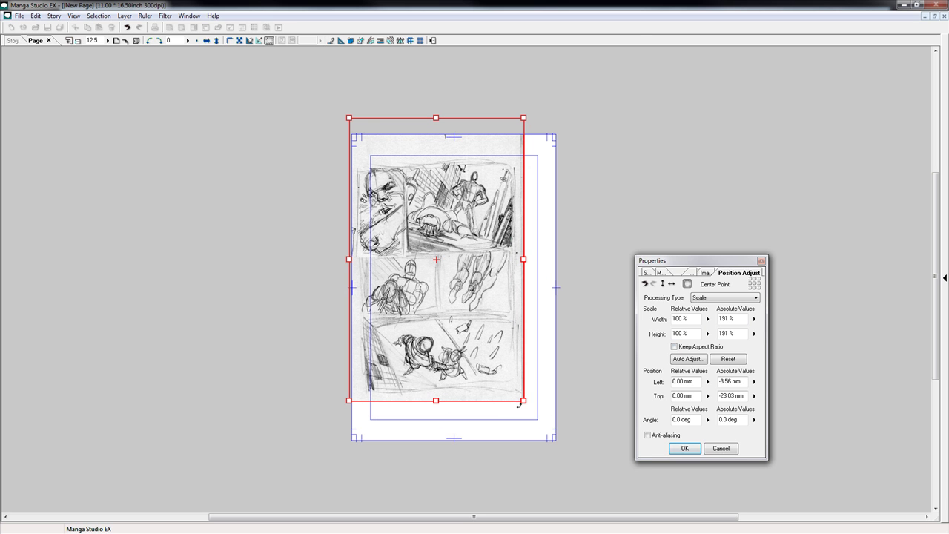
left_click_drag(524, 402, 554, 433)
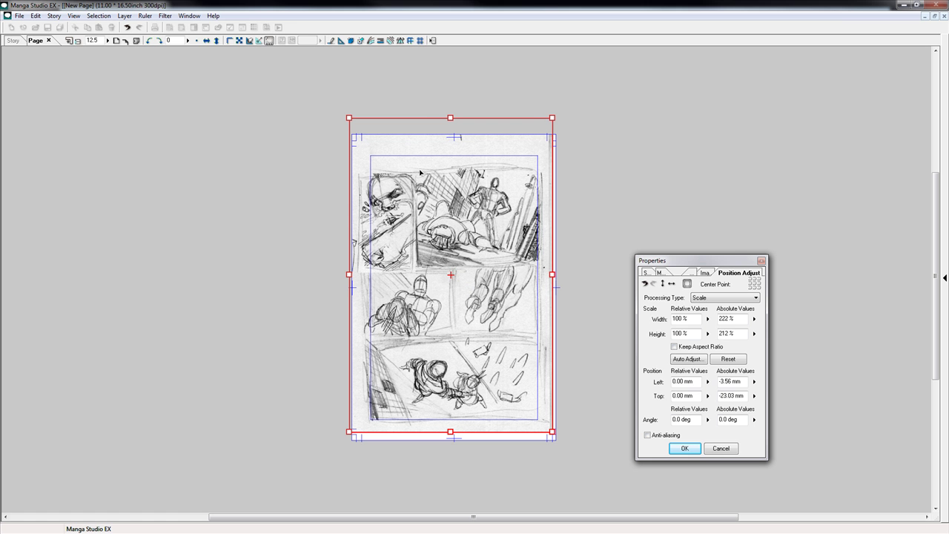
- Adjust the sketch's top and left edges to fit the panels to the inner frame, about 210% wide by 221% high, and apply the placement
key("ctrl+plus")
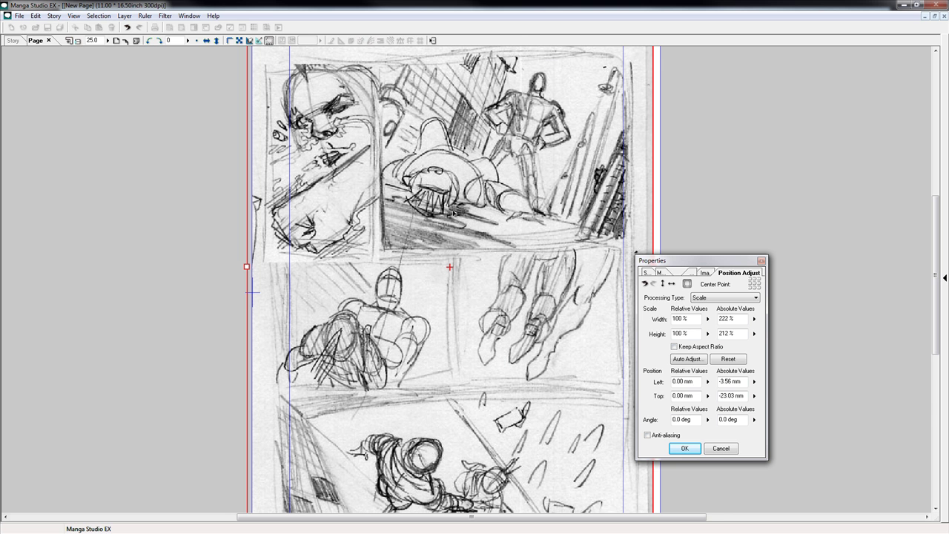
scroll(388, 212, "up", 3)
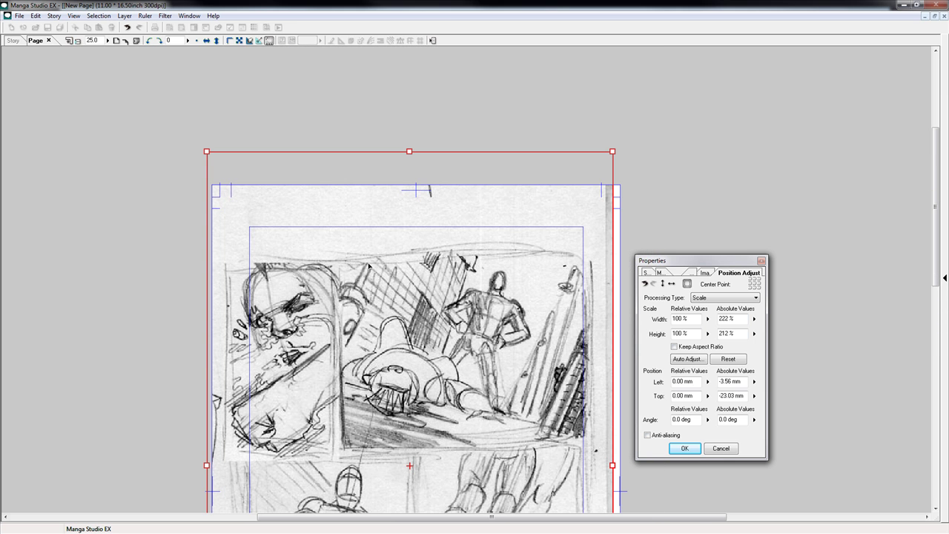
left_click_drag(410, 152, 410, 124)
left_click_drag(207, 451, 229, 451)
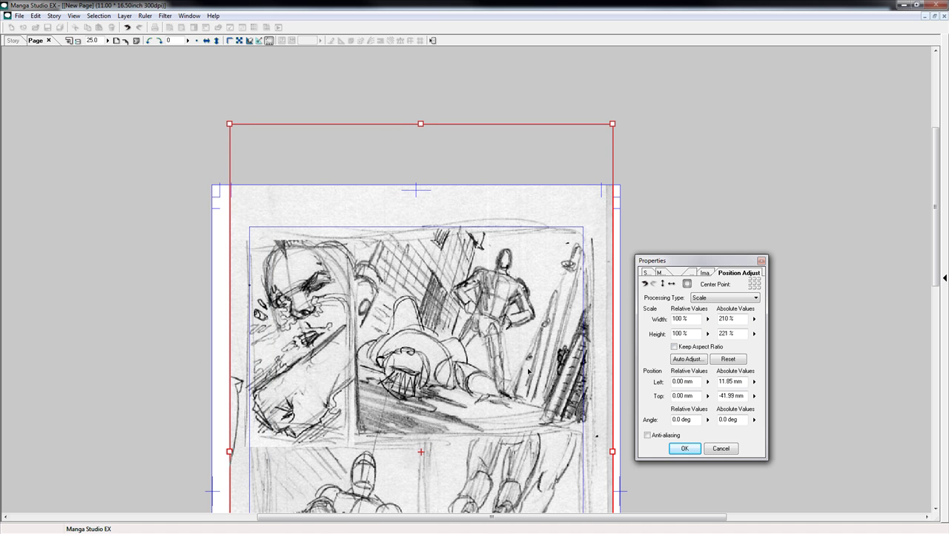
scroll(493, 415, "down", 5)
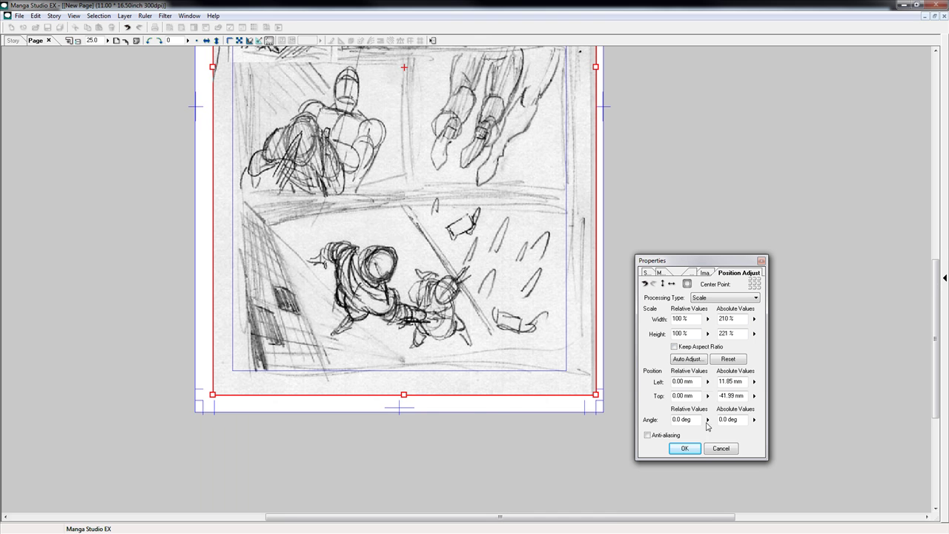
left_click(696, 448)
- Rename the imported sketch layer as thumbnail and place it beneath the empty raster layer
scroll(340, 186, "up", 4)
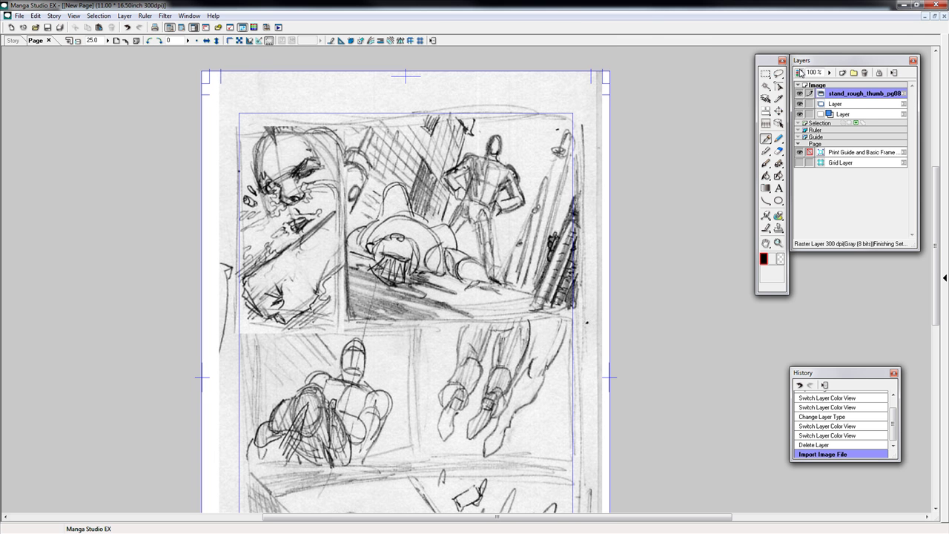
double_click(853, 94)
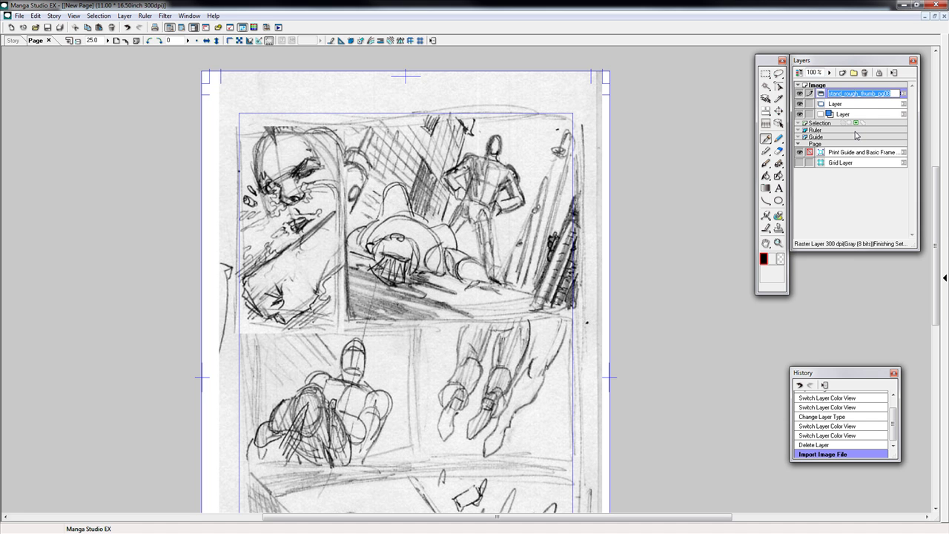
type("thumbnail")
key("Return")
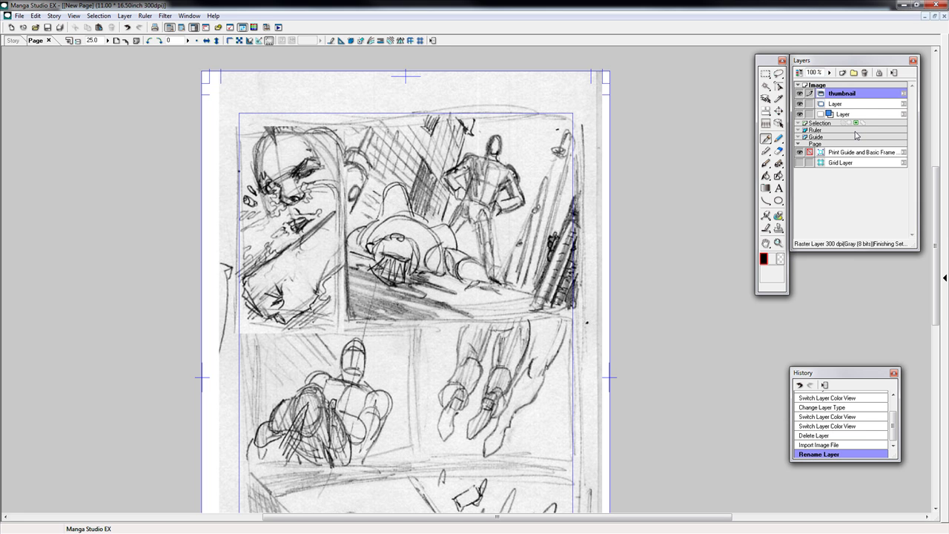
mouse_move(853, 95)
left_mouse_down()
mouse_move(863, 104)
mouse_move(854, 107)
left_mouse_up()
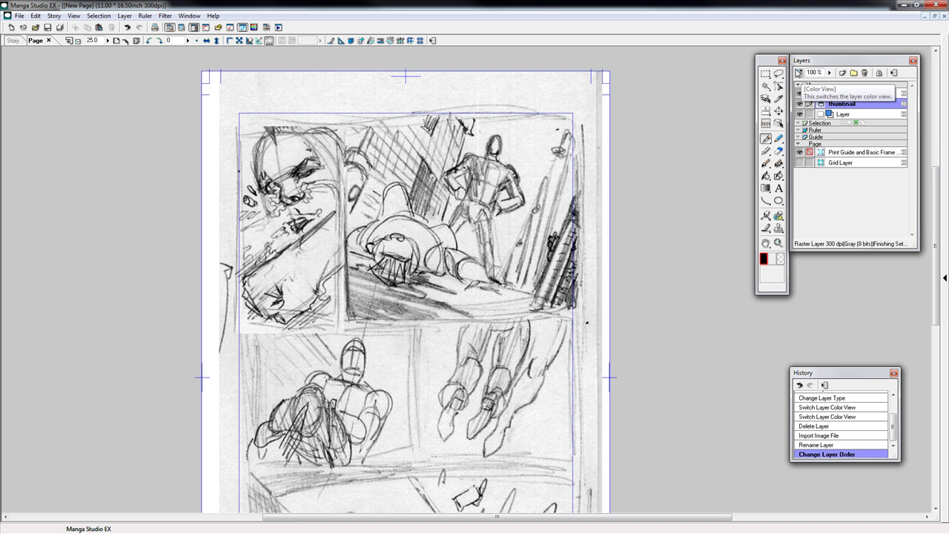
- Switch the thumbnail layer to its blue color view and lower its opacity to 59%
left_click(829, 72)
mouse_move(832, 88)
left_mouse_down()
mouse_move(827, 102)
mouse_move(826, 84)
left_mouse_up()
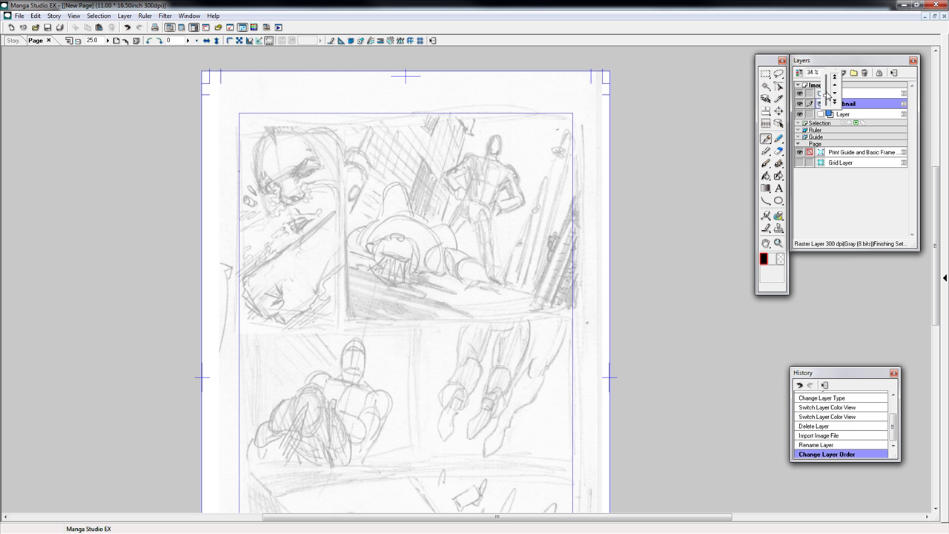
left_click(800, 73)
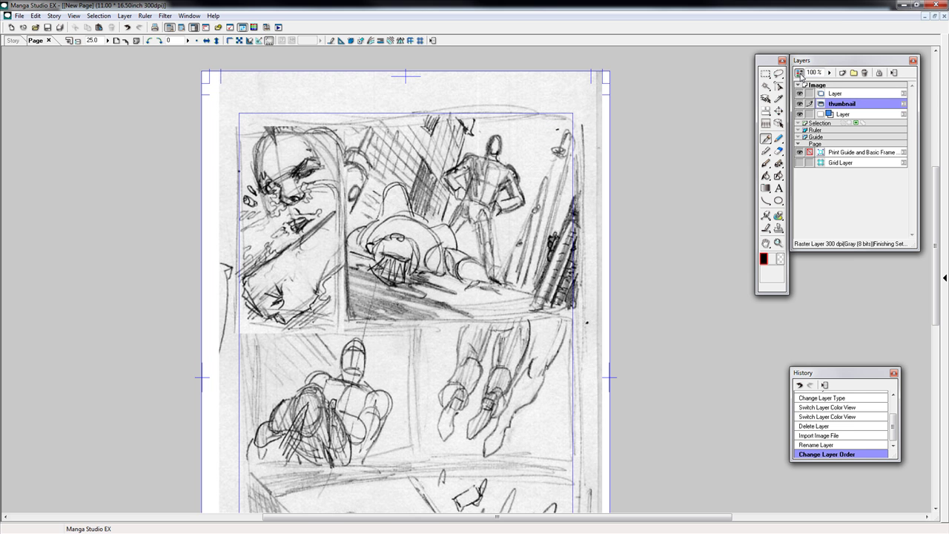
left_click_drag(832, 79, 833, 92)
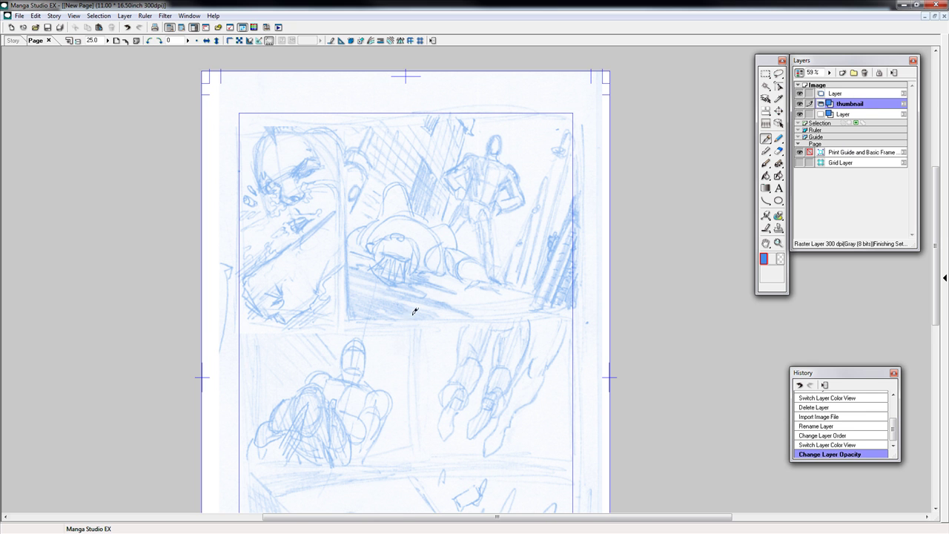
- Add a new Panel Ruler Layer with the default name and show its layer properties
scroll(424, 351, "down", 1)
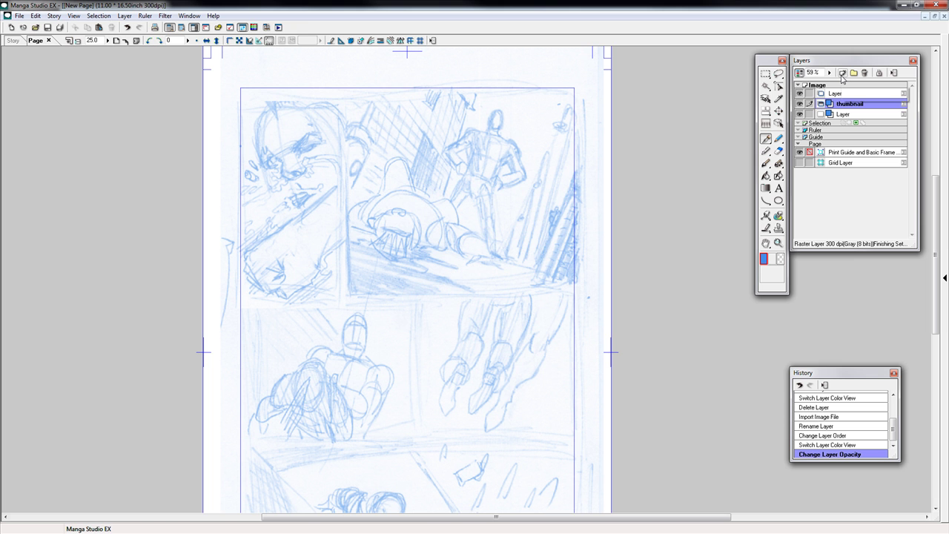
left_click(843, 72)
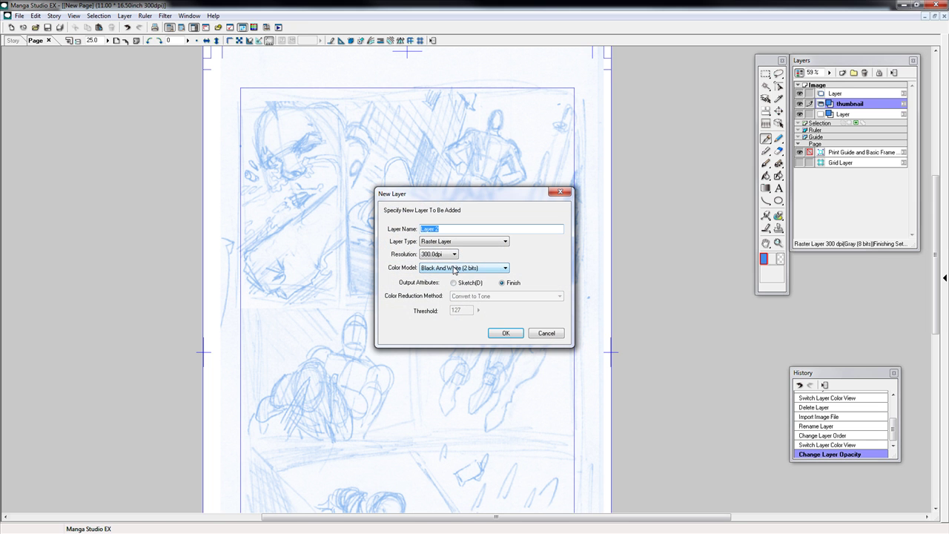
left_click(459, 242)
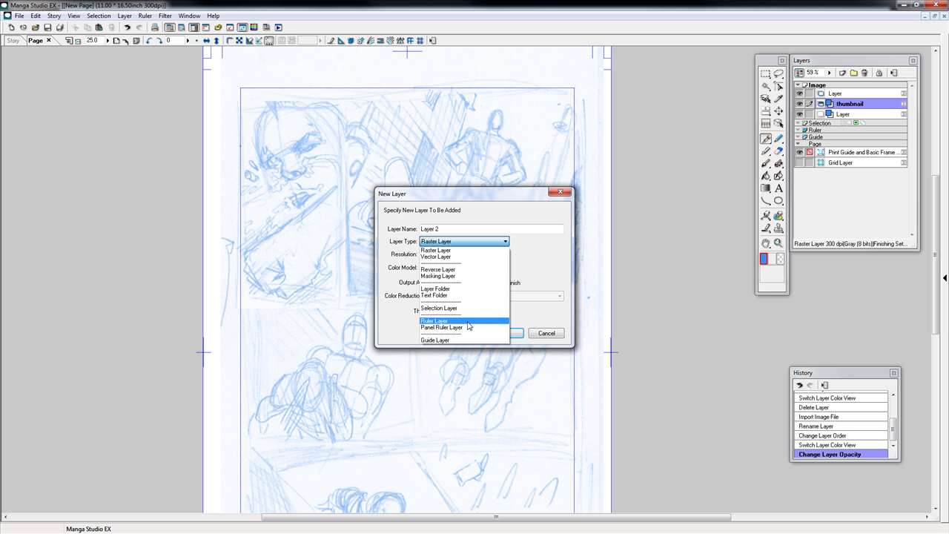
left_click(467, 328)
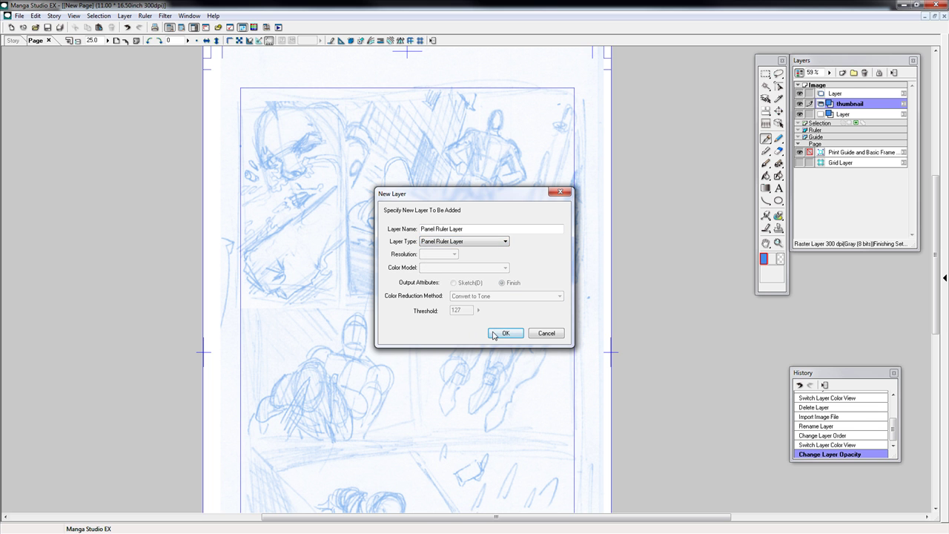
left_click(505, 333)
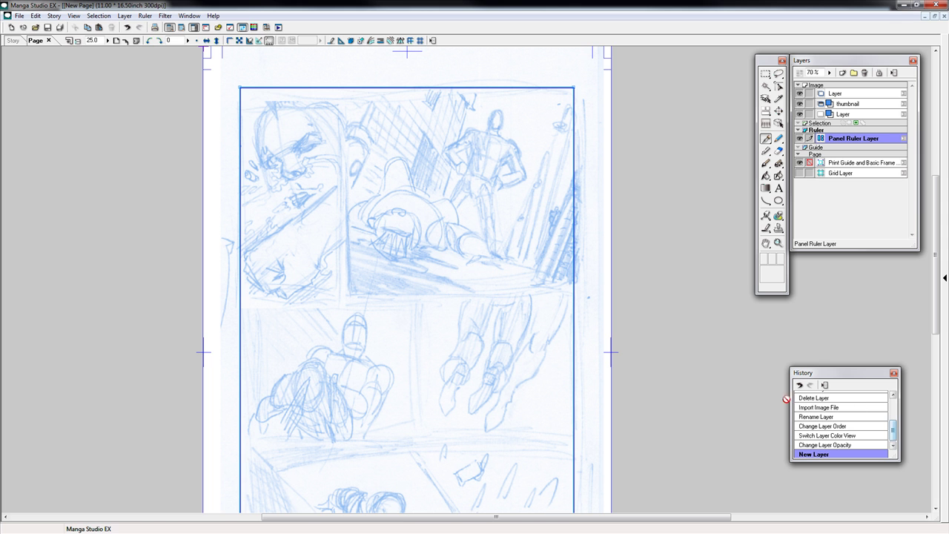
left_click(189, 16)
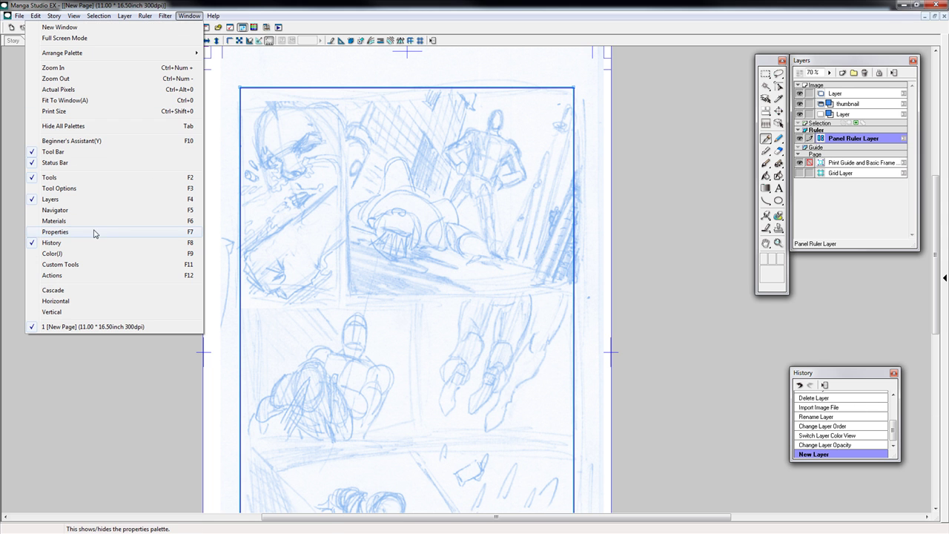
left_click(56, 232)
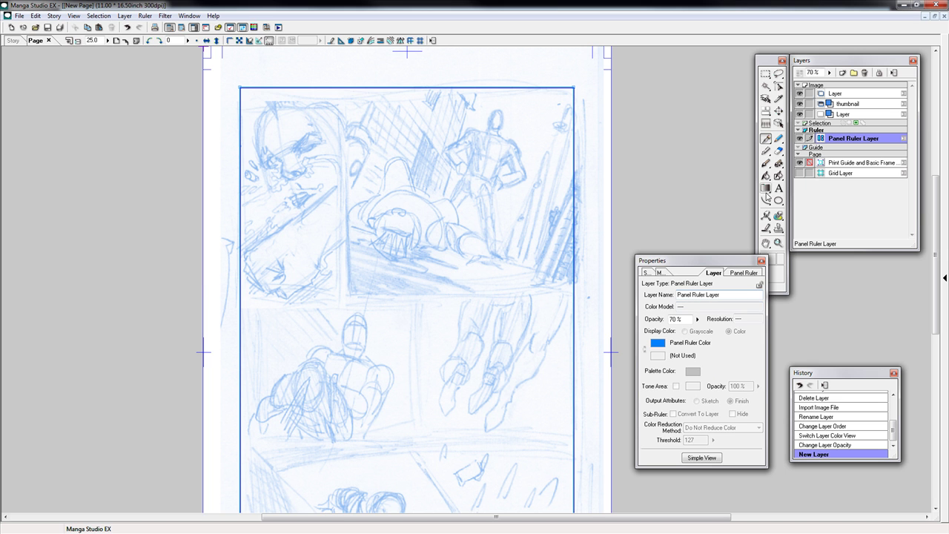
- Try cutting the page frame horizontally beneath the top sketch row with the Panel Ruler Cutter, and undo the cut
left_click(766, 118)
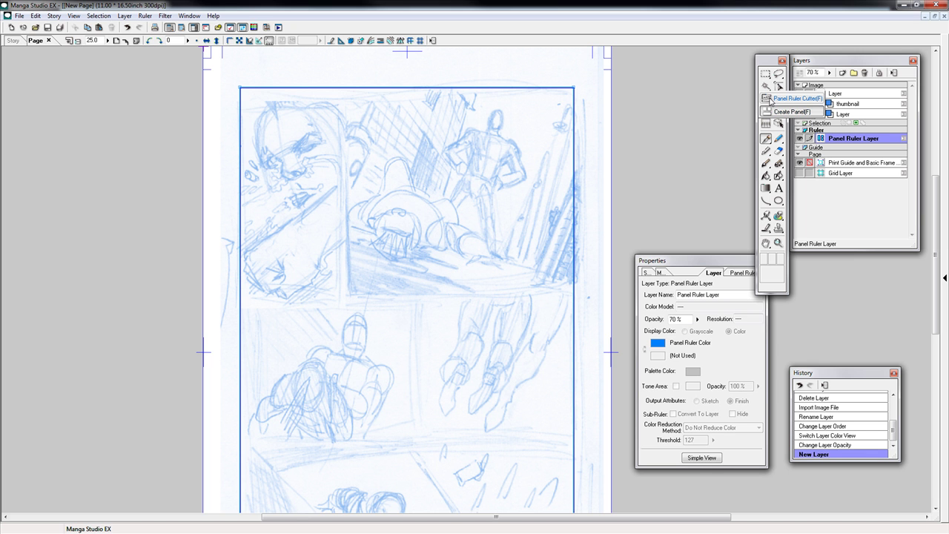
left_click(792, 98)
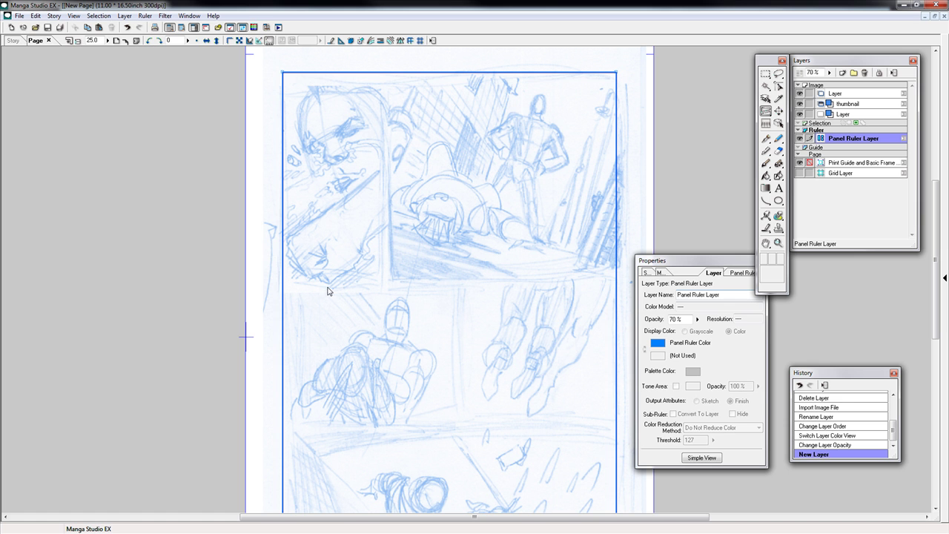
left_click_drag(289, 291, 448, 290)
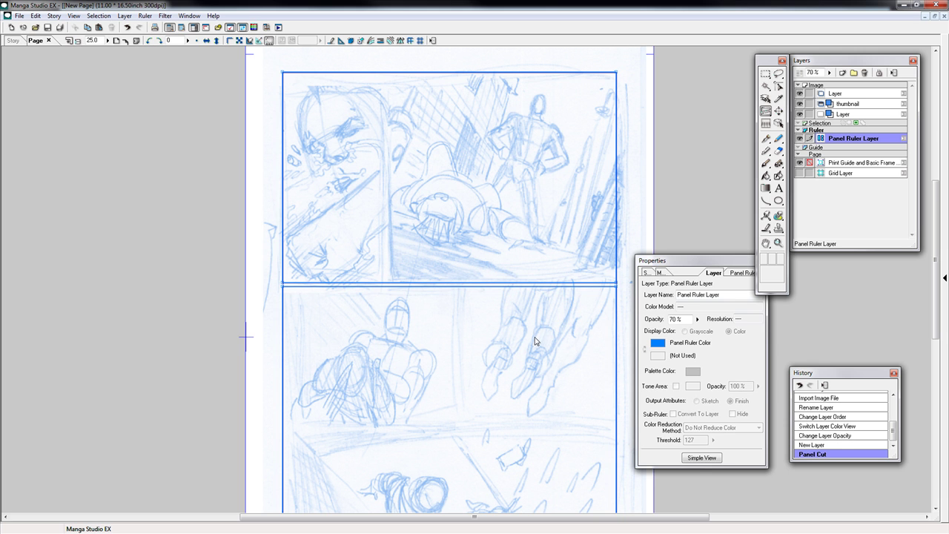
key("ctrl+z")
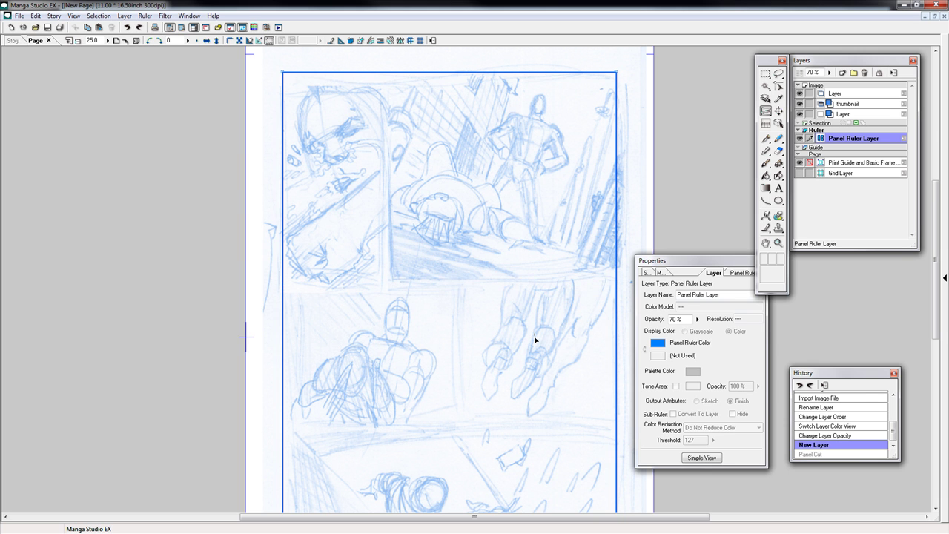
- Examine the panel ruler, material and layer properties for the cutter's line width and border settings
left_click(738, 275)
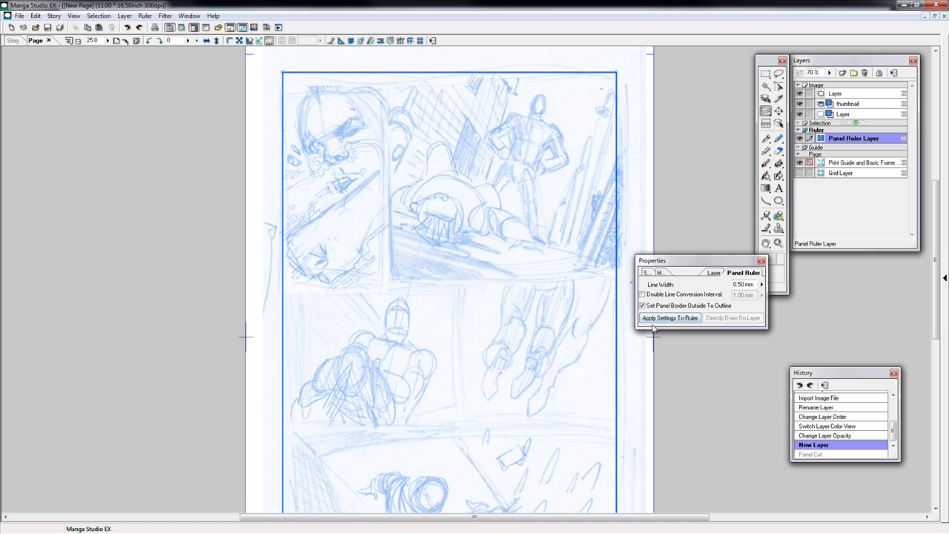
left_click_drag(727, 265, 734, 325)
left_click(766, 113)
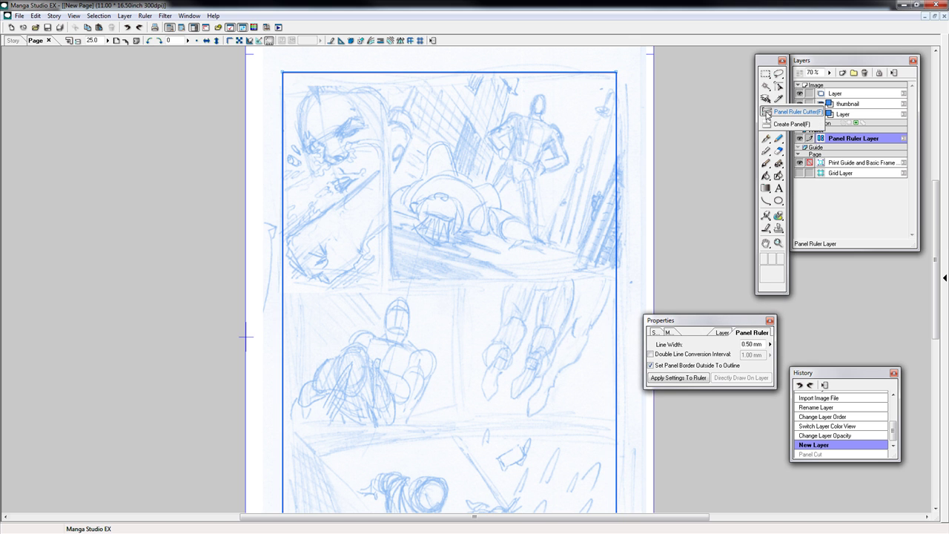
left_click(670, 333)
left_click_drag(685, 322, 675, 187)
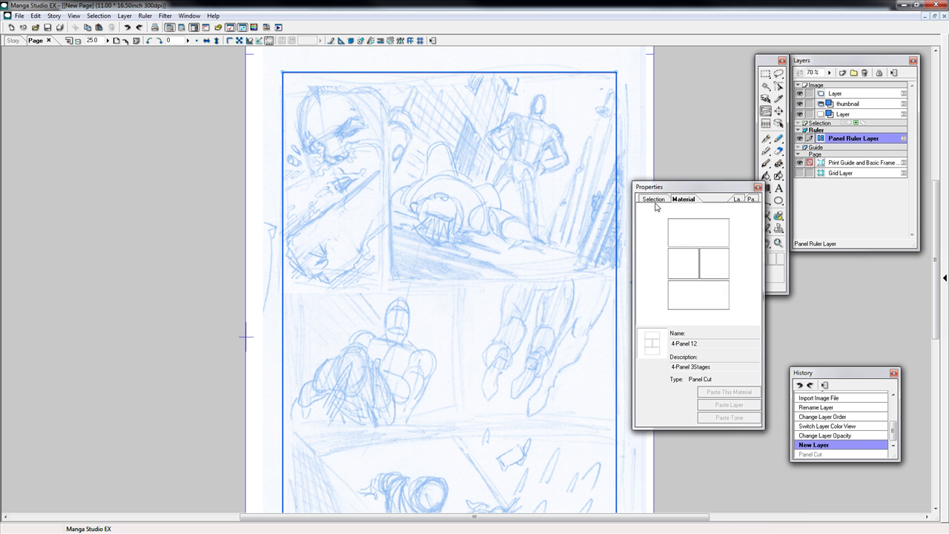
left_click(650, 201)
left_click(735, 201)
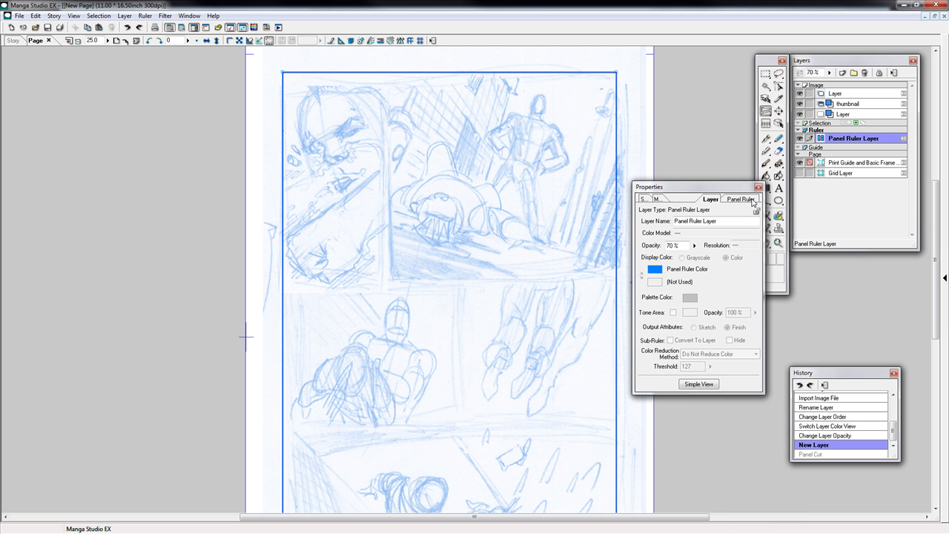
left_click(752, 201)
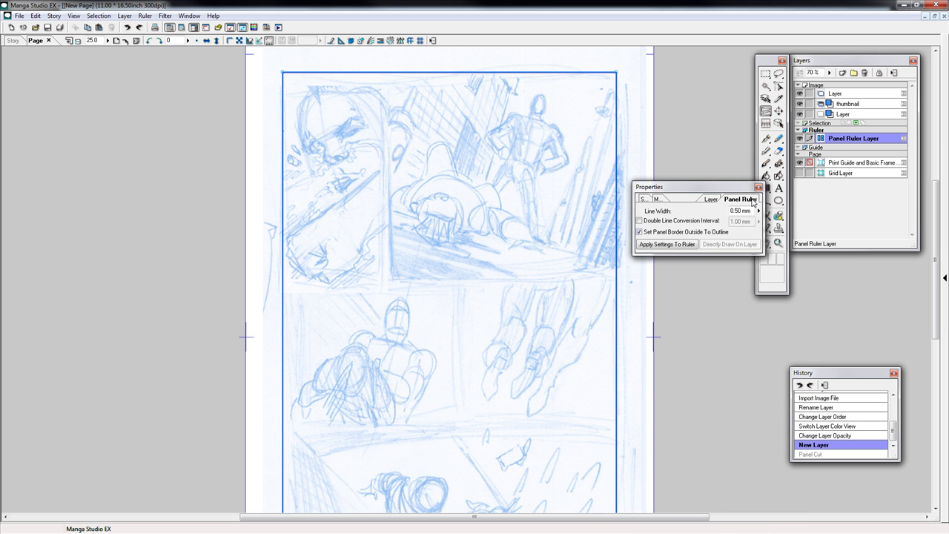
- Try a 0.00 mm line width with Double Line Conversion enabled, and cut the frame horizontally through the top sketch row
left_click(758, 212)
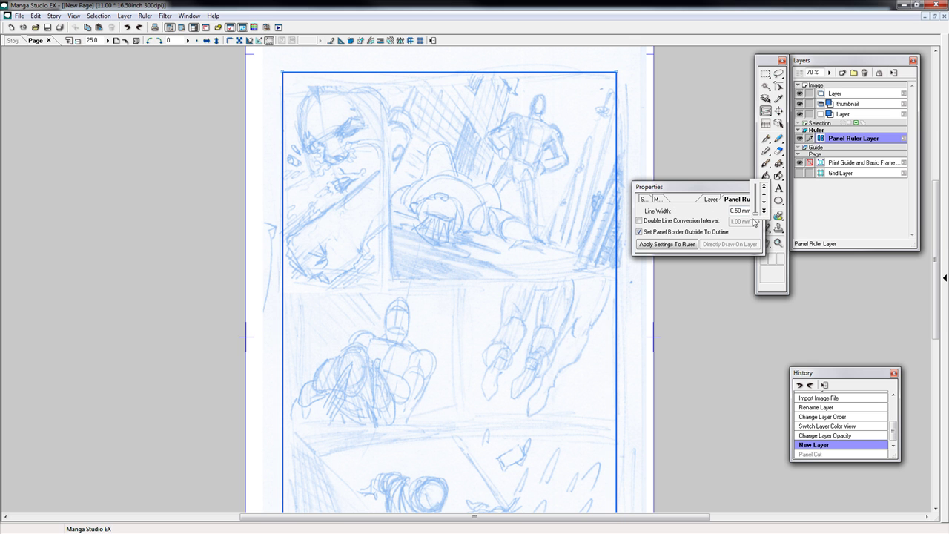
mouse_move(756, 215)
left_mouse_down()
mouse_move(755, 202)
mouse_move(757, 227)
left_mouse_up()
left_click(699, 225)
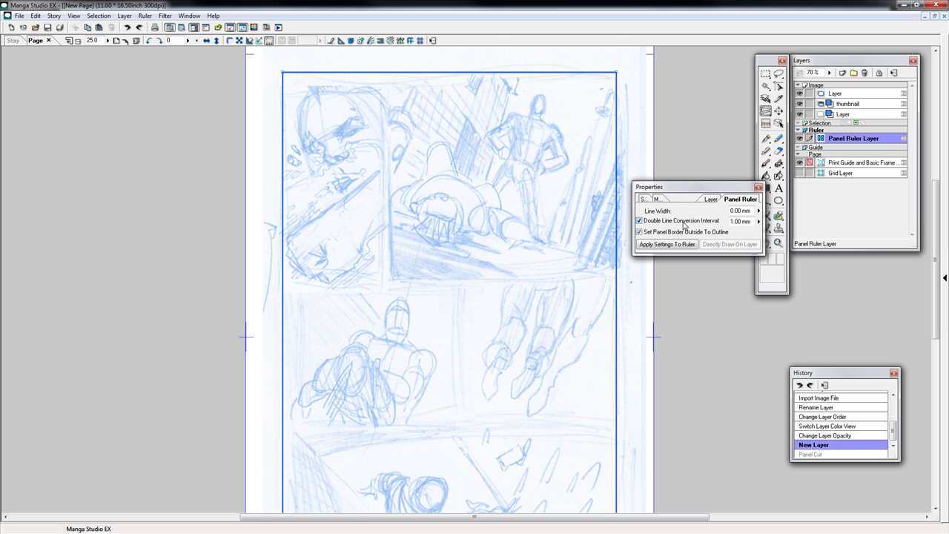
left_click(758, 222)
left_click_drag(757, 222, 758, 216)
left_click_drag(283, 205, 333, 209)
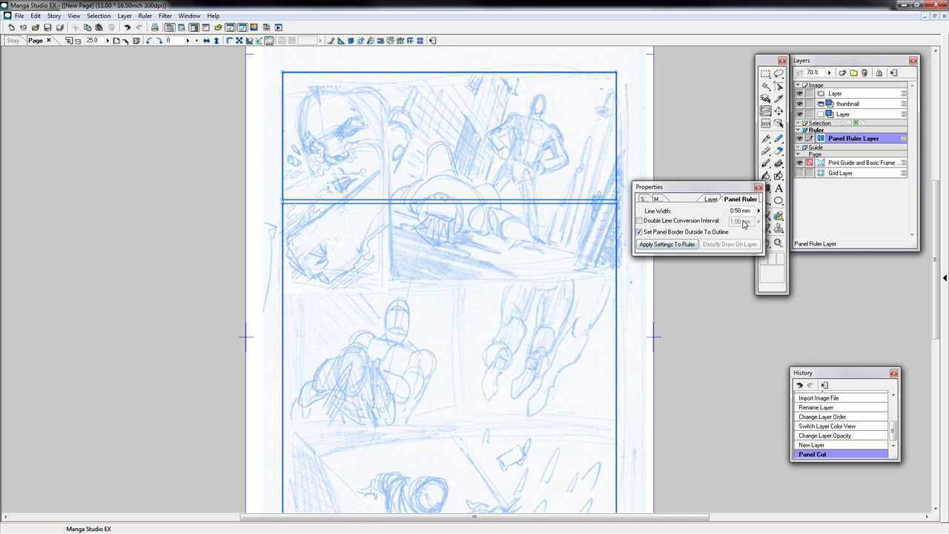
- Set the panel ruler's line width back to 0.5 mm and undo the last panel cut
left_click_drag(758, 210, 757, 196)
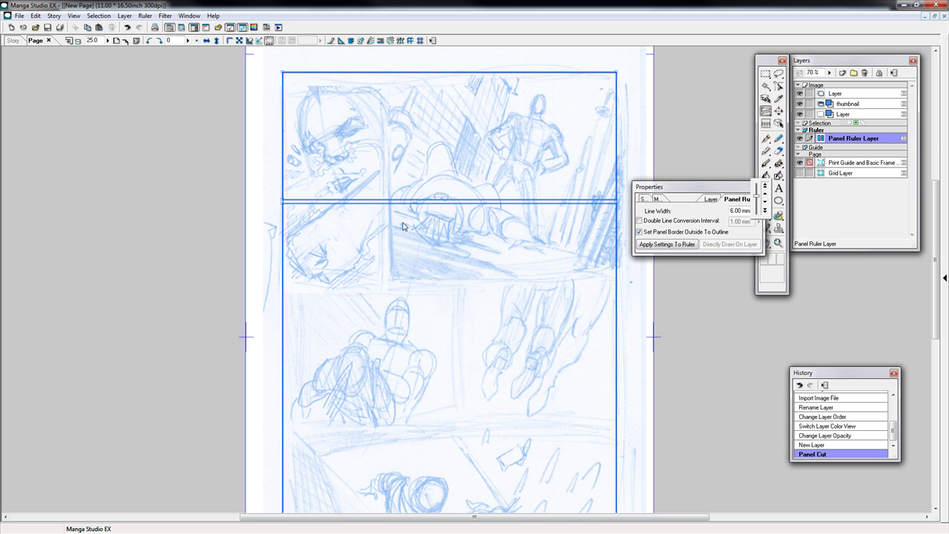
left_click_drag(760, 201, 759, 224)
double_click(741, 210)
type("0.5")
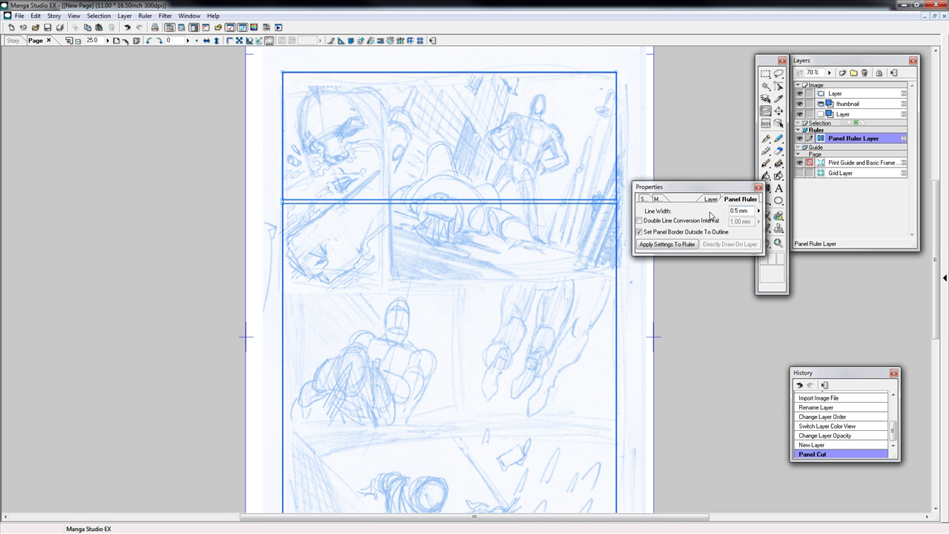
left_click_drag(728, 187, 841, 266)
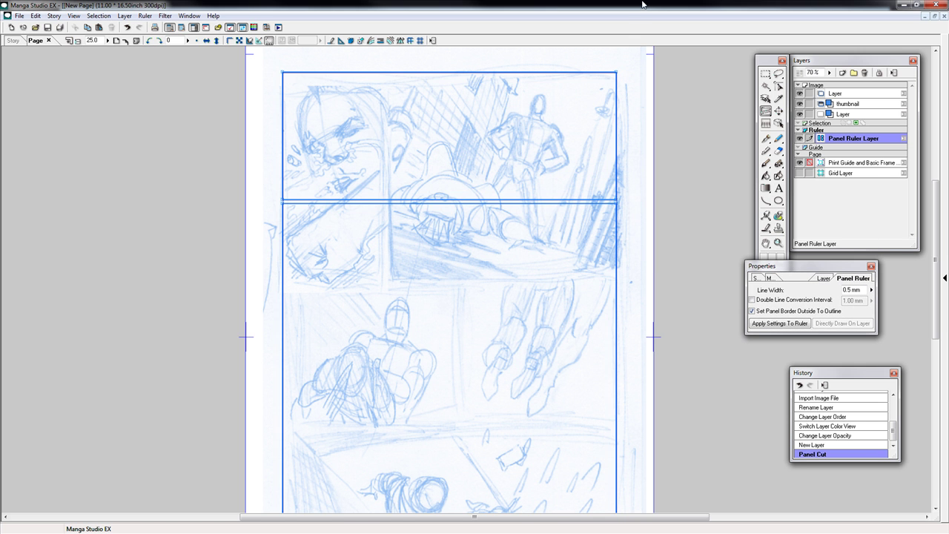
key("ctrl+z")
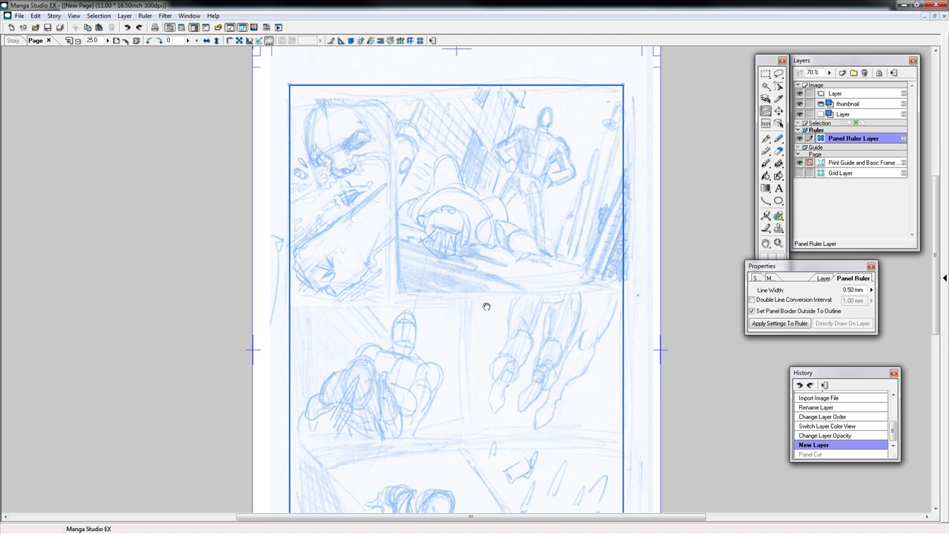
- Cut the page frame along the sketch with horizontal gutters below the first and second rows and a vertical gutter in the top row
left_click_drag(515, 299, 527, 275)
left_click_drag(303, 274, 509, 282)
left_click_drag(343, 300, 509, 301)
left_click_drag(449, 324, 445, 232)
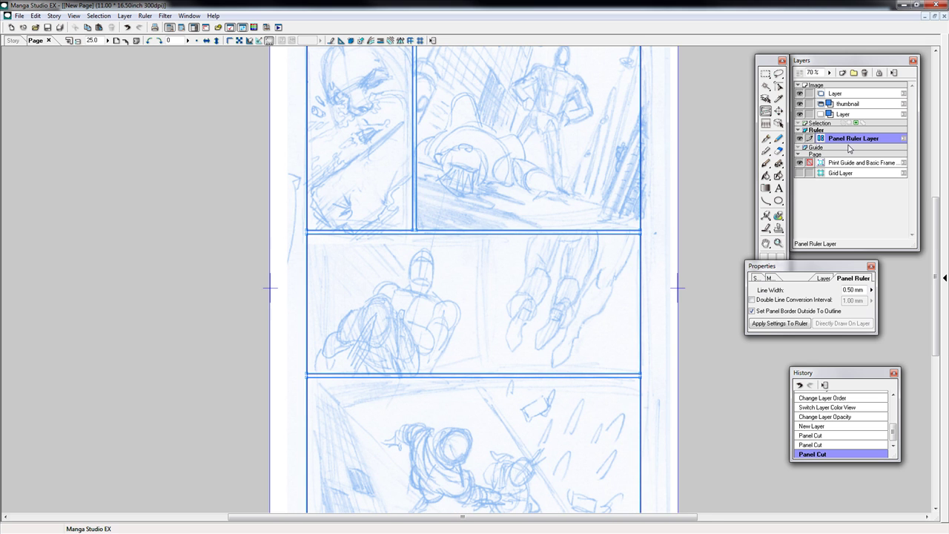
- Rasterize the Panel Ruler Layer while keeping the original ruler layer
right_click(849, 145)
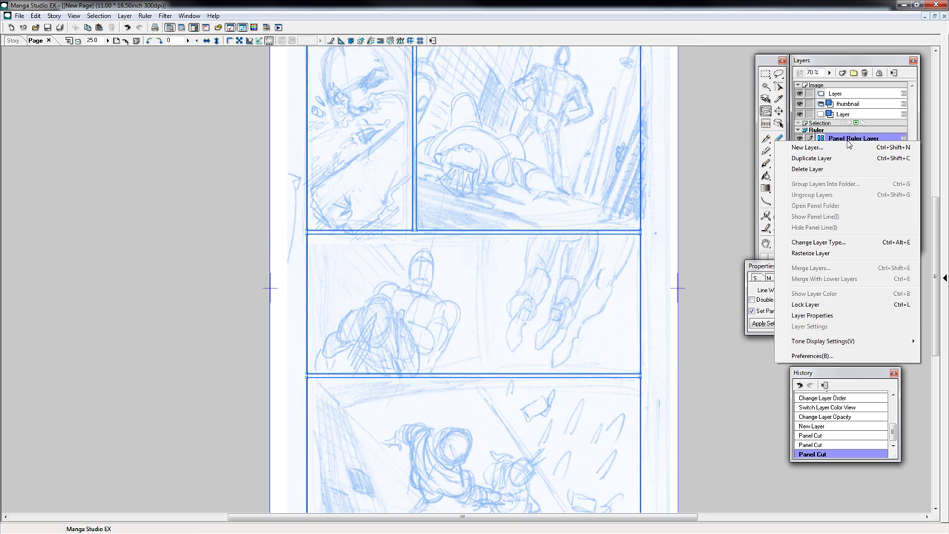
left_click(841, 254)
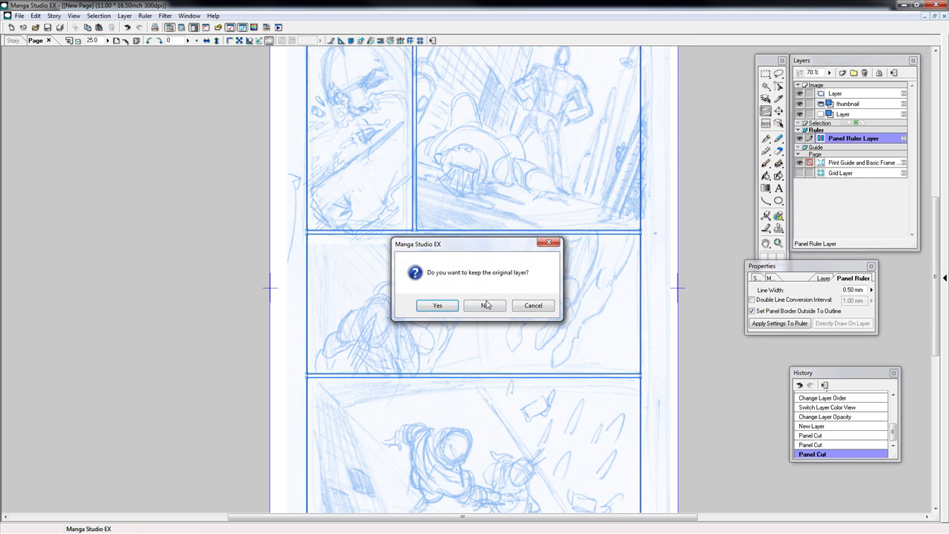
left_click(436, 306)
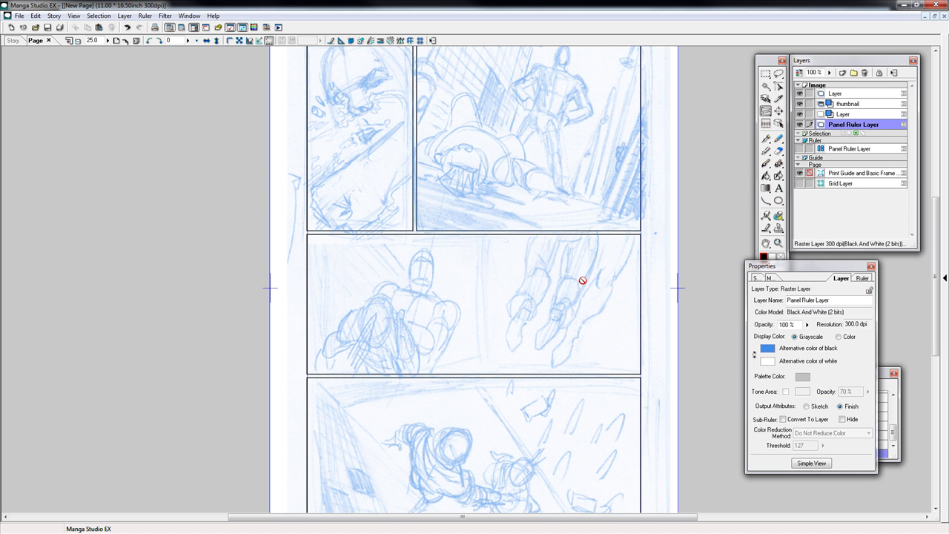
- Compare the rasterized panel borders with the original panel ruler by alternating the visibility of the two layers
left_click(800, 124)
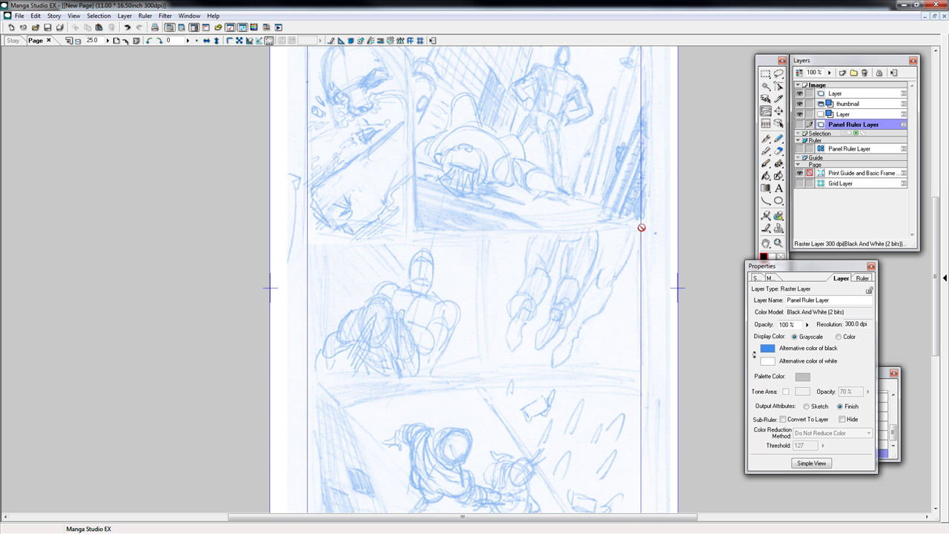
left_click(799, 149)
scroll(435, 231, "up", 3)
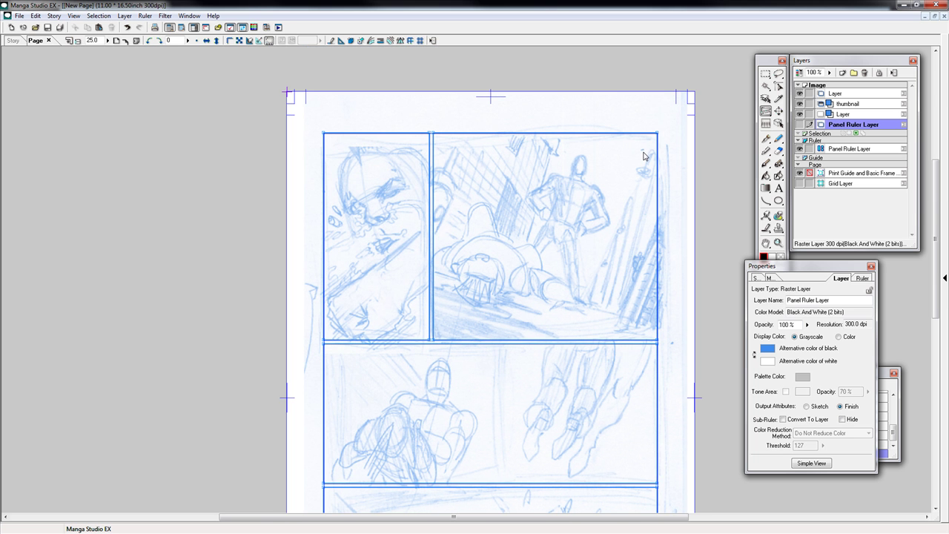
key("space")
left_click_drag(476, 349, 447, 376)
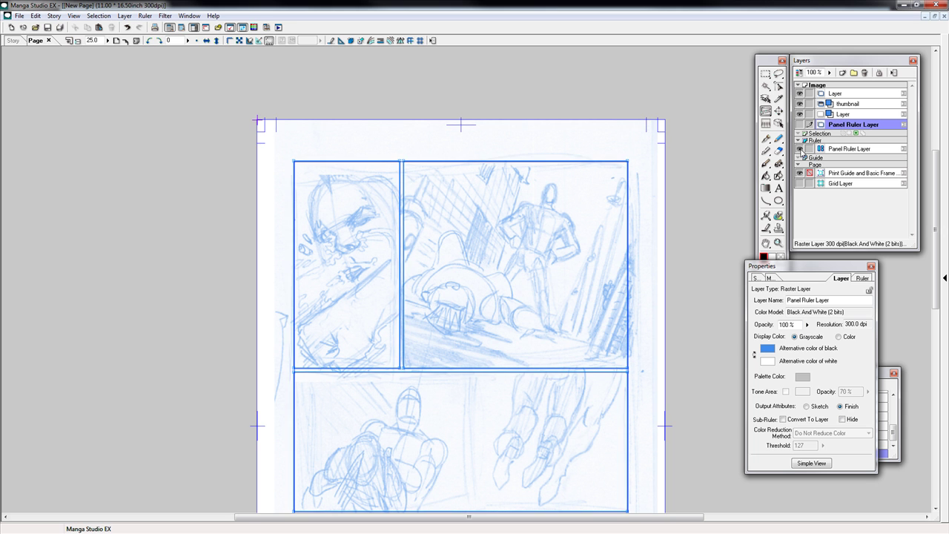
left_click(799, 149)
left_click(800, 125)
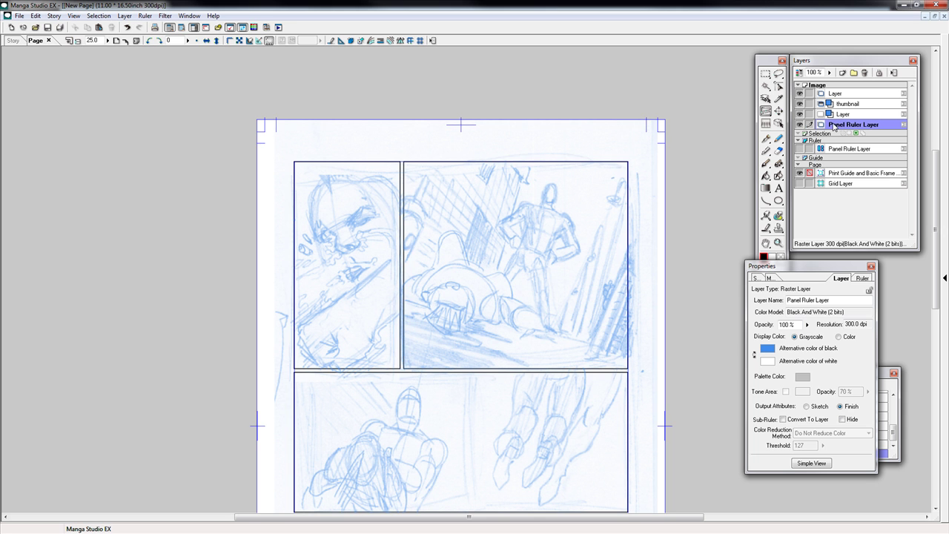
- Move the rasterized Panel Ruler Layer to the top of the image layers and close the Properties palette
left_click_drag(840, 126, 841, 94)
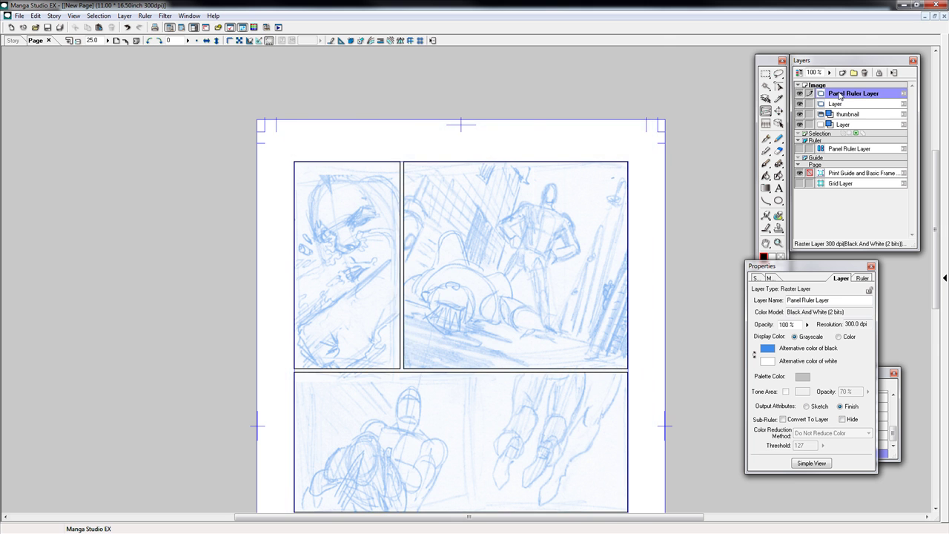
left_click_drag(519, 280, 519, 237)
key("ctrl+plus")
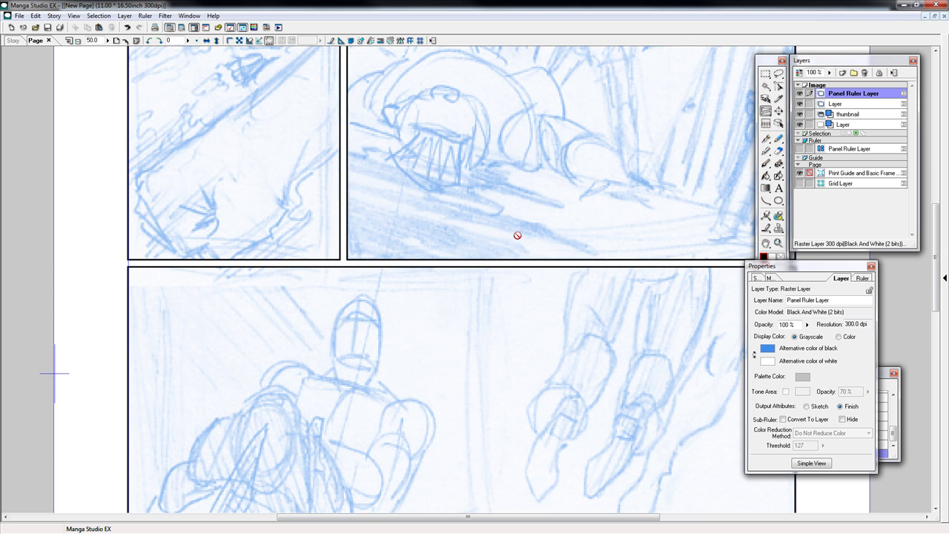
left_click(872, 266)
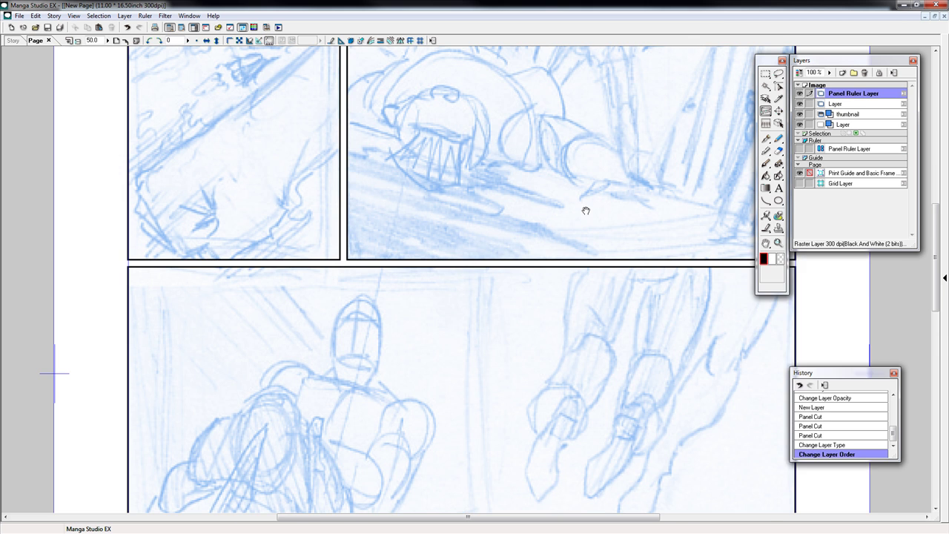
- Create a new raster layer named rough directly above the thumbnail layer
left_click_drag(586, 211, 315, 426)
left_click_drag(368, 206, 718, 120)
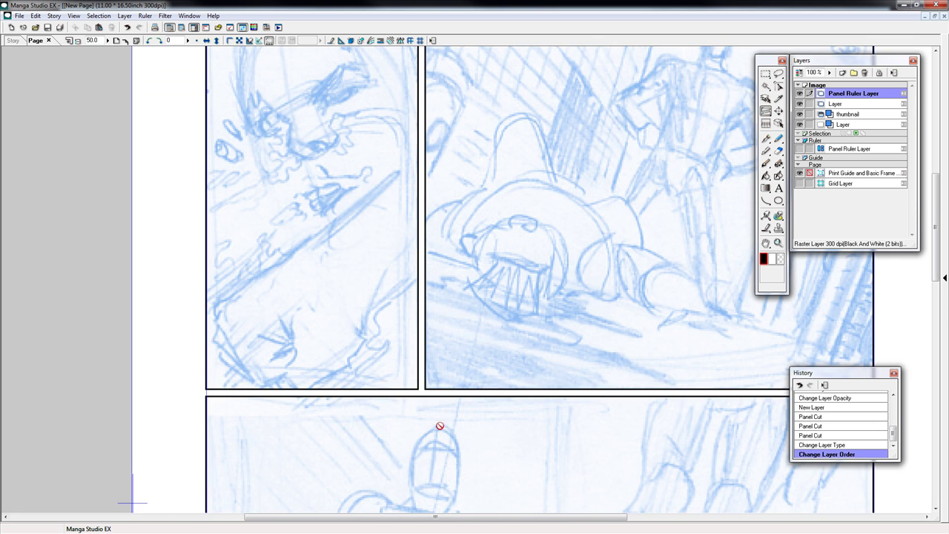
left_click_drag(462, 334, 499, 75)
left_click_drag(524, 324, 508, 482)
left_click_drag(470, 103, 463, 302)
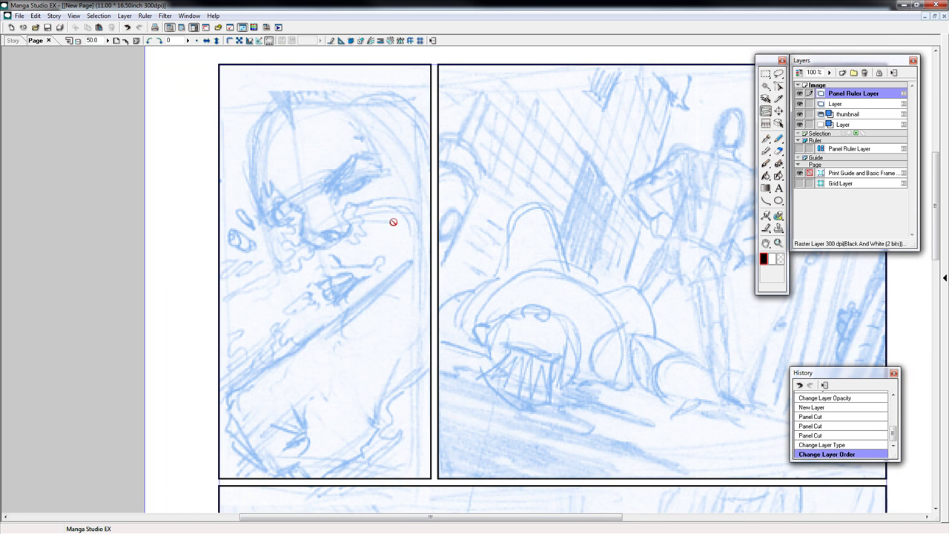
left_click_drag(539, 317, 399, 325)
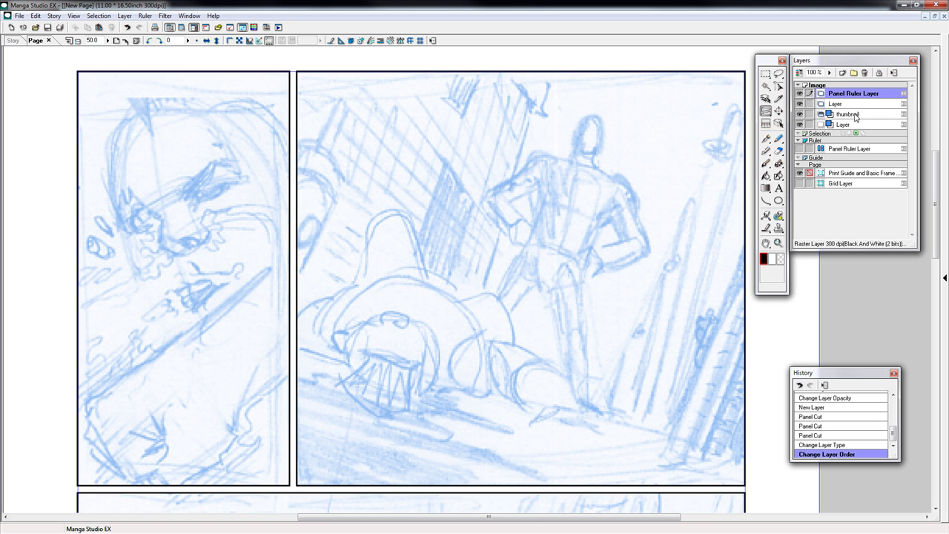
left_click(849, 114)
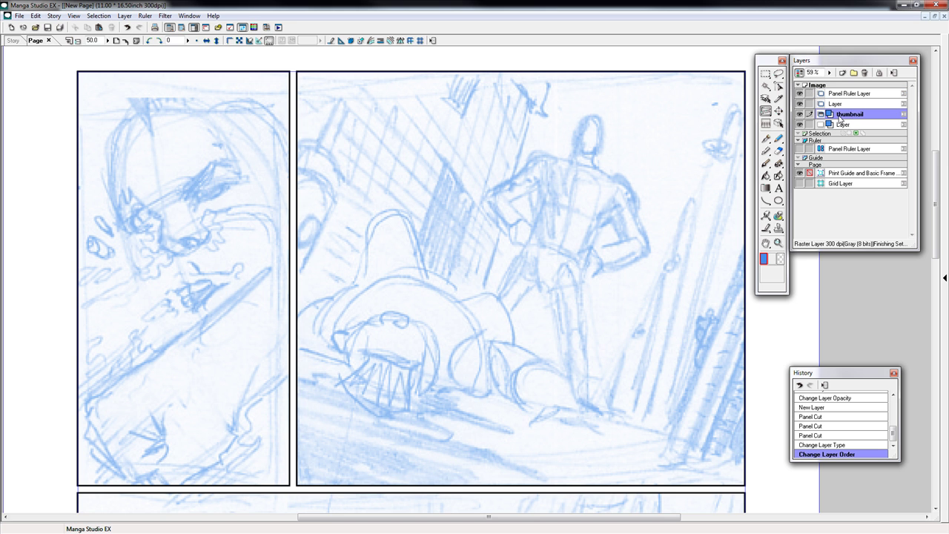
left_click(842, 74)
type("rough")
key("Return")
- Sketch the standing figure's shoulders, torso and hips with the Pen on the rough layer in the second top-row panel
left_click_drag(501, 239, 458, 331)
scroll(458, 331, "up", 2)
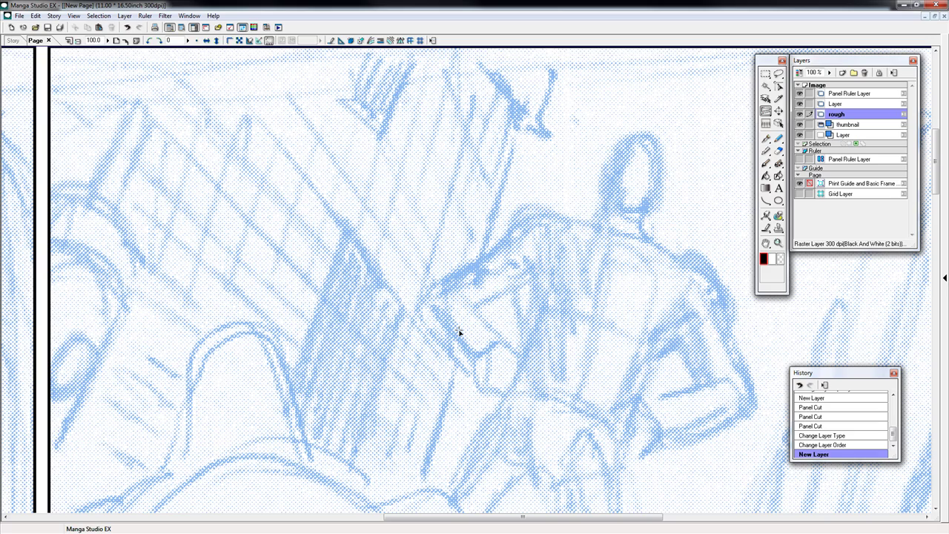
scroll(458, 332, "down", 1)
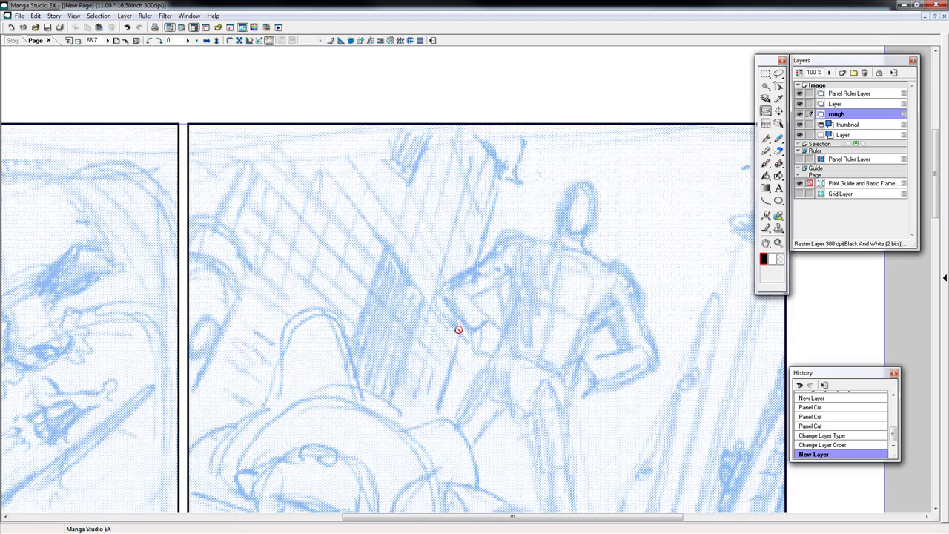
key("p")
left_click_drag(502, 283, 422, 195)
mouse_move(502, 161)
left_mouse_down()
mouse_move(534, 194)
mouse_move(527, 181)
mouse_move(599, 199)
left_mouse_up()
mouse_move(519, 177)
left_mouse_down()
mouse_move(601, 222)
mouse_move(583, 281)
mouse_move(562, 231)
mouse_move(508, 244)
mouse_move(522, 188)
mouse_move(506, 246)
left_mouse_up()
left_click_drag(567, 264, 504, 268)
left_click_drag(503, 273, 573, 286)
left_click_drag(505, 276, 512, 327)
left_click_drag(512, 328, 578, 299)
- Sketch the standing figure's upper legs with long pen strokes down from the hips
left_click_drag(515, 336, 535, 431)
left_click_drag(515, 356, 545, 473)
left_click_drag(564, 324, 566, 439)
mouse_move(534, 387)
left_mouse_down()
mouse_move(478, 265)
mouse_move(597, 406)
left_mouse_up()
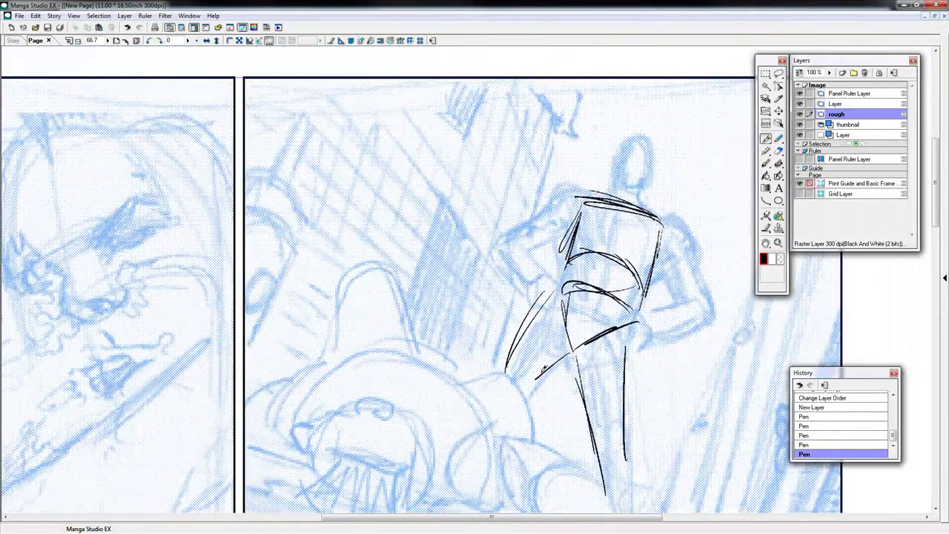
left_click_drag(544, 370, 525, 394)
- Sketch the standing figure's bent arms with hands at the hips, and add construction lines across the chest
left_click_drag(675, 296, 525, 299)
left_click_drag(512, 225, 537, 254)
mouse_move(512, 222)
left_mouse_down()
mouse_move(544, 242)
mouse_move(563, 304)
left_mouse_up()
left_click_drag(510, 239, 532, 306)
mouse_move(565, 307)
left_mouse_down()
mouse_move(533, 300)
mouse_move(531, 338)
mouse_move(521, 334)
mouse_move(539, 295)
mouse_move(500, 324)
left_mouse_up()
left_click_drag(480, 283, 570, 339)
mouse_move(523, 252)
left_mouse_down()
mouse_move(458, 297)
mouse_move(452, 322)
mouse_move(481, 332)
mouse_move(472, 341)
left_mouse_up()
left_click_drag(530, 261, 586, 279)
mouse_move(539, 302)
left_mouse_down()
mouse_move(583, 284)
mouse_move(531, 286)
mouse_move(533, 265)
left_mouse_up()
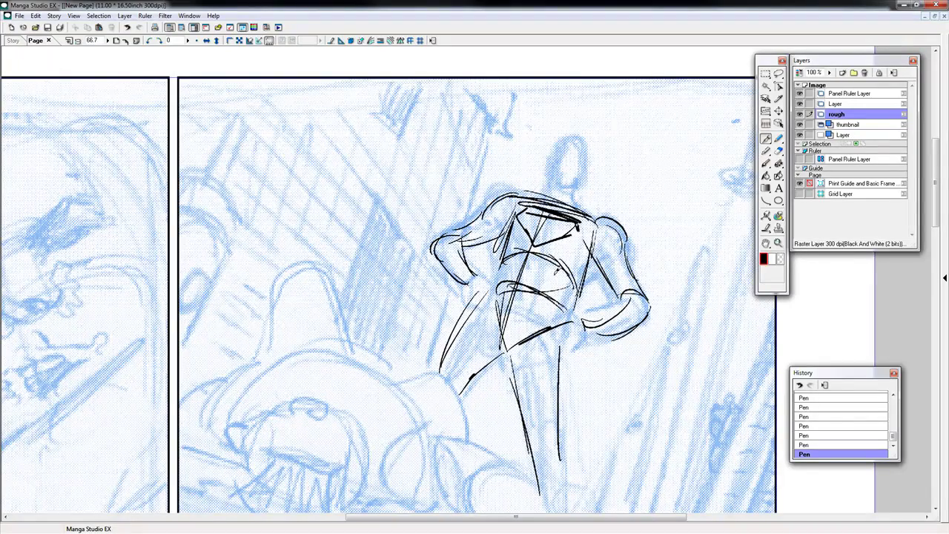
- Add abdominal construction strokes to the standing figure and sketch the billowing cape on both sides of the body
mouse_move(561, 270)
left_mouse_down()
mouse_move(547, 296)
mouse_move(577, 262)
left_mouse_up()
left_click_drag(551, 259, 568, 259)
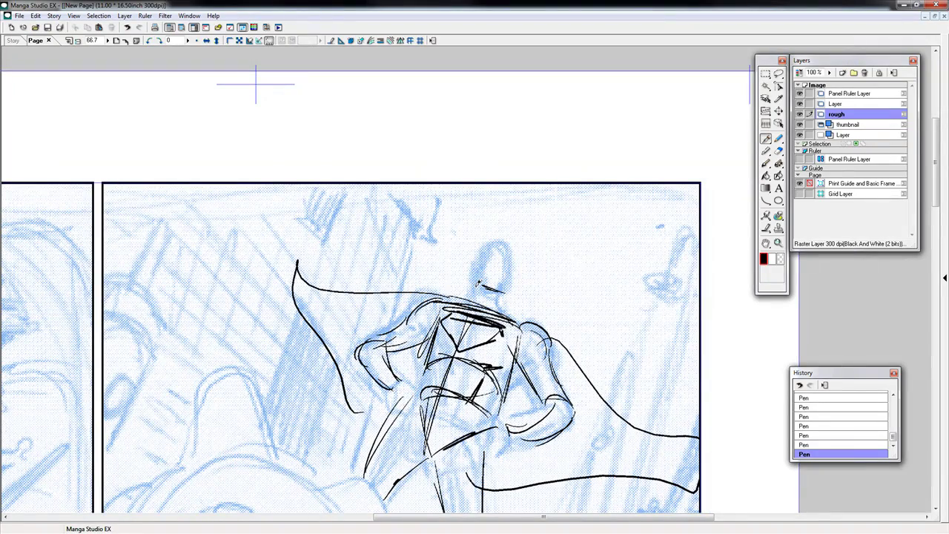
- Sketch the standing figure's head with face construction lines, and the neck sloping into the shoulders
left_click_drag(467, 279, 490, 289)
key("ctrl+plus")
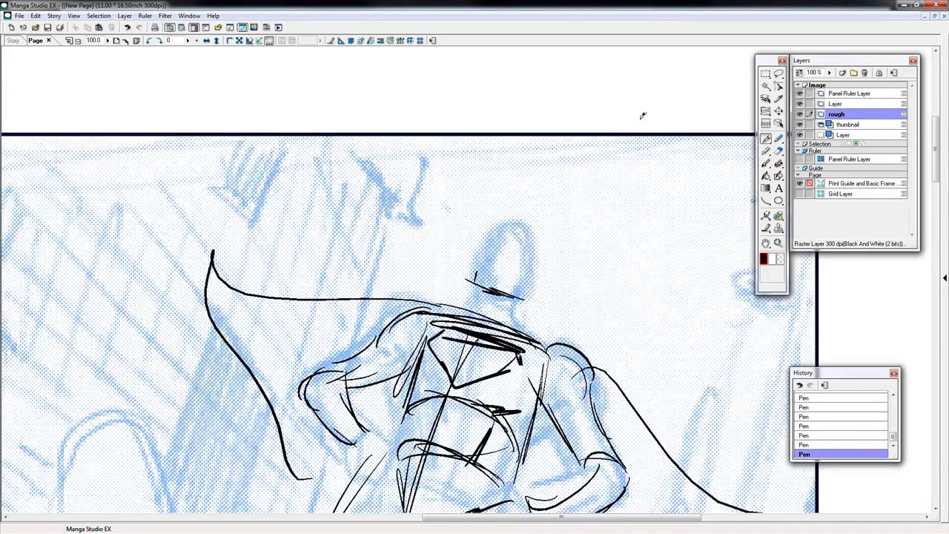
scroll(490, 176, "down", 2)
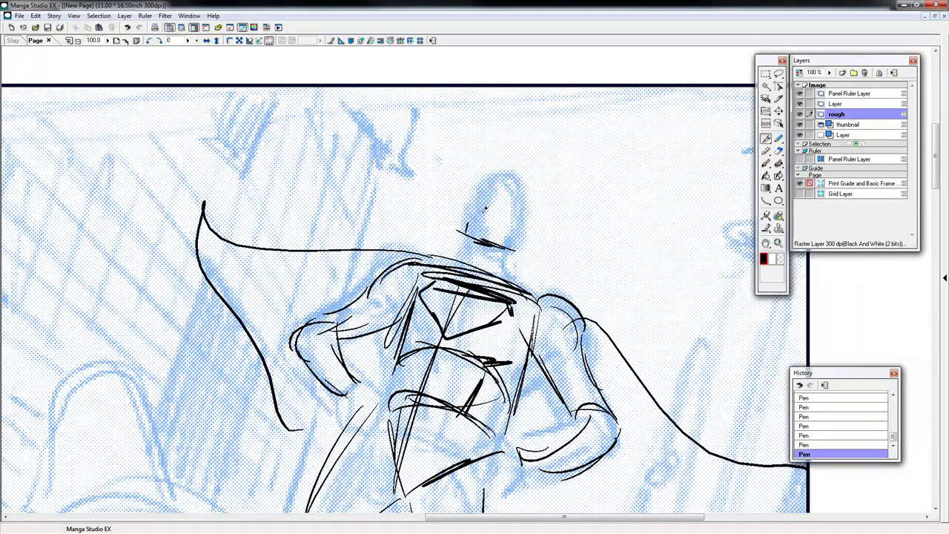
mouse_move(466, 228)
left_mouse_down()
mouse_move(496, 175)
mouse_move(523, 185)
mouse_move(516, 252)
left_mouse_up()
left_click_drag(501, 181, 487, 241)
mouse_move(522, 212)
left_mouse_down()
mouse_move(508, 199)
mouse_move(471, 198)
mouse_move(514, 214)
mouse_move(519, 178)
mouse_move(458, 265)
left_mouse_up()
left_click_drag(511, 246, 504, 282)
left_click_drag(506, 274, 537, 298)
left_click_drag(455, 251, 409, 263)
left_click_drag(515, 266, 536, 290)
left_click_drag(519, 272, 542, 298)
- Sketch the standing figure's hands on the hips with loose zigzag strokes for the fingers
left_click_drag(548, 238, 601, 168)
mouse_move(574, 318)
left_mouse_down()
mouse_move(595, 312)
mouse_move(562, 320)
left_mouse_up()
left_click_drag(442, 260, 452, 272)
left_click_drag(426, 325, 405, 336)
mouse_move(441, 307)
left_mouse_down()
mouse_move(500, 210)
mouse_move(487, 227)
mouse_move(512, 212)
mouse_move(469, 241)
left_mouse_up()
mouse_move(631, 280)
left_mouse_down()
mouse_move(602, 261)
mouse_move(602, 325)
left_mouse_up()
- Sketch the head outline, ear and brow of the fallen figure in the panel's foreground
mouse_move(359, 298)
left_mouse_down()
mouse_move(466, 171)
mouse_move(498, 148)
left_mouse_up()
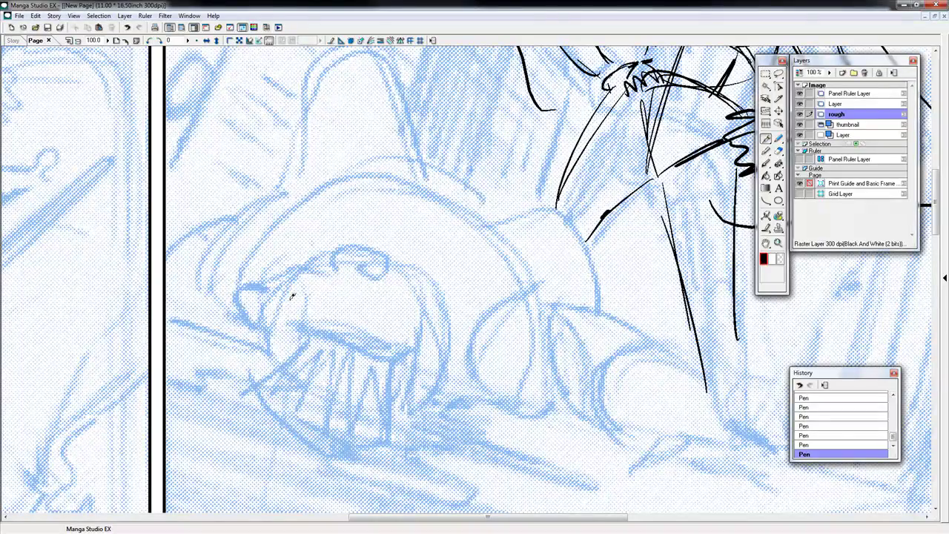
mouse_move(292, 279)
left_mouse_down()
mouse_move(404, 286)
mouse_move(417, 398)
left_mouse_up()
mouse_move(288, 271)
left_mouse_down()
mouse_move(256, 320)
mouse_move(278, 288)
left_mouse_up()
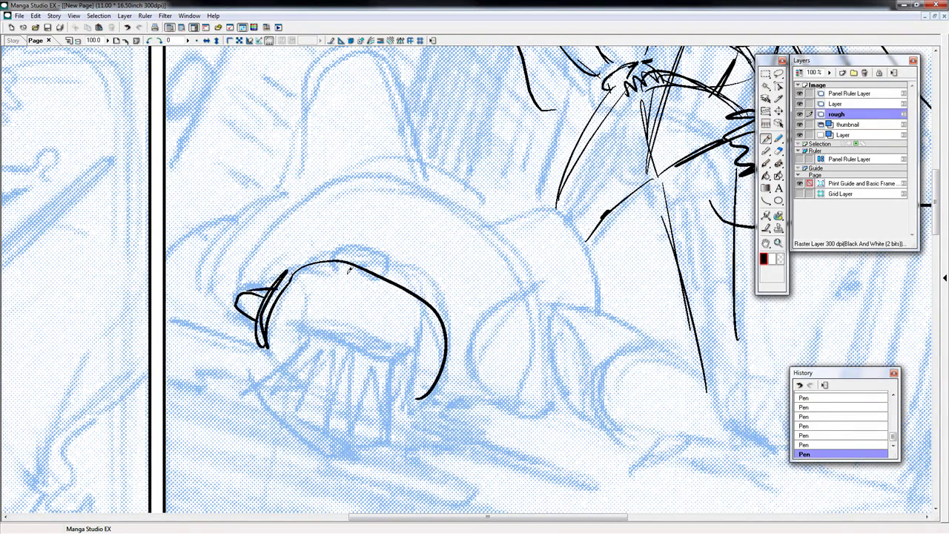
mouse_move(375, 274)
left_mouse_down()
mouse_move(384, 265)
mouse_move(257, 244)
mouse_move(417, 280)
left_mouse_up()
- Rough in the fallen figure's shoulders, back and arms with long curved strokes over the thumbnail
mouse_move(322, 191)
left_mouse_down()
mouse_move(177, 176)
mouse_move(142, 236)
left_mouse_up()
mouse_move(259, 230)
left_mouse_down()
mouse_move(350, 316)
mouse_move(182, 230)
left_mouse_up()
left_click_drag(230, 328, 282, 317)
left_click_drag(226, 282, 304, 338)
left_click_drag(256, 315, 320, 325)
mouse_move(248, 222)
left_mouse_down()
mouse_move(367, 258)
mouse_move(429, 304)
mouse_move(462, 358)
mouse_move(506, 336)
left_mouse_up()
left_click_drag(512, 332, 462, 387)
left_click_drag(490, 358, 407, 382)
mouse_move(433, 266)
left_mouse_down()
mouse_move(396, 318)
mouse_move(282, 333)
left_mouse_up()
mouse_move(377, 375)
left_mouse_down()
mouse_move(311, 331)
mouse_move(300, 360)
left_mouse_up()
left_click_drag(304, 326, 264, 317)
mouse_move(275, 321)
left_mouse_down()
mouse_move(227, 296)
mouse_move(232, 336)
left_mouse_up()
- Rough in the fallen figure's jagged strokes below the face and its curled hand and fingers
mouse_move(231, 332)
left_mouse_down()
mouse_move(260, 358)
mouse_move(312, 349)
mouse_move(347, 401)
mouse_move(330, 412)
left_mouse_up()
left_click_drag(392, 391, 314, 416)
left_click_drag(309, 376, 339, 405)
left_click_drag(305, 378, 252, 393)
mouse_move(316, 413)
left_mouse_down()
mouse_move(416, 416)
mouse_move(354, 423)
left_mouse_up()
mouse_move(334, 420)
left_mouse_down()
mouse_move(356, 398)
mouse_move(358, 420)
left_mouse_up()
mouse_move(319, 402)
left_mouse_down()
mouse_move(325, 326)
mouse_move(323, 385)
left_mouse_up()
left_click_drag(288, 368, 306, 299)
left_click_drag(280, 341, 312, 362)
mouse_move(272, 342)
left_mouse_down()
mouse_move(288, 301)
mouse_move(305, 343)
left_mouse_up()
left_click_drag(313, 271, 348, 281)
- Add the fallen figure's remaining arm and body contours, following the blue thumbnail
left_click_drag(367, 256, 564, 458)
mouse_move(345, 296)
left_mouse_down()
mouse_move(314, 314)
mouse_move(278, 404)
mouse_move(291, 404)
left_mouse_up()
left_click_drag(287, 308, 231, 340)
left_click_drag(337, 273, 181, 335)
mouse_move(229, 325)
left_mouse_down()
mouse_move(275, 223)
mouse_move(342, 249)
mouse_move(327, 315)
left_mouse_up()
left_click_drag(324, 273, 339, 333)
left_click_drag(445, 378, 319, 276)
left_click_drag(292, 288, 360, 347)
left_click_drag(296, 181, 393, 399)
- Finish the fallen figure's lower contours and draw a long line from the body across the floor
key("ctrl+minus")
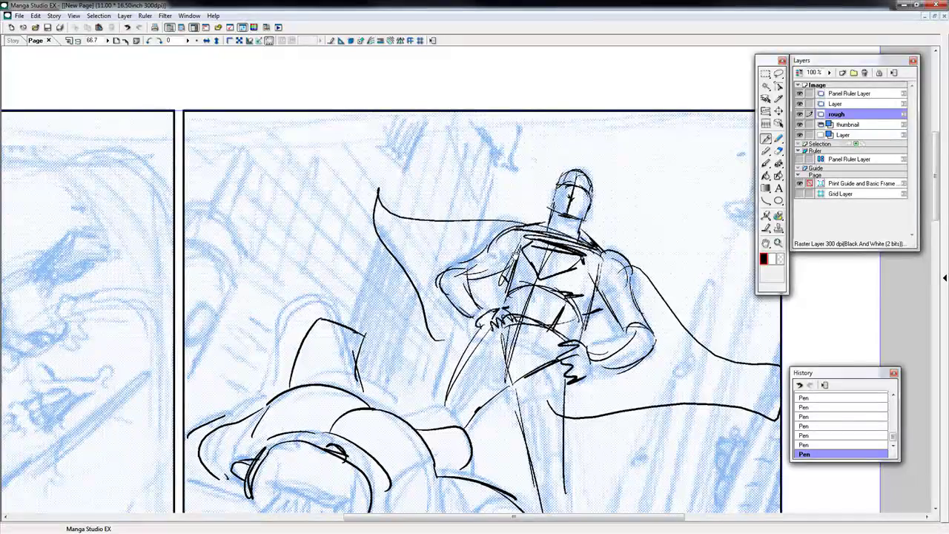
left_click_drag(277, 500, 304, 330)
left_click_drag(341, 392, 277, 329)
left_click_drag(236, 305, 263, 321)
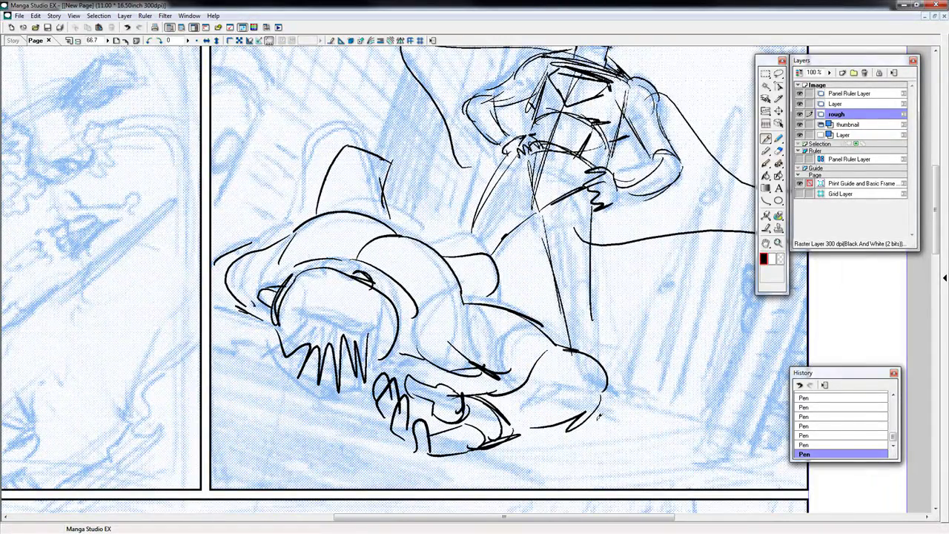
left_click_drag(595, 401, 743, 445)
left_click_drag(640, 353, 496, 428)
- Hide the thumbnail layer to check the rough drawing on its own, and show it again
left_click(800, 125)
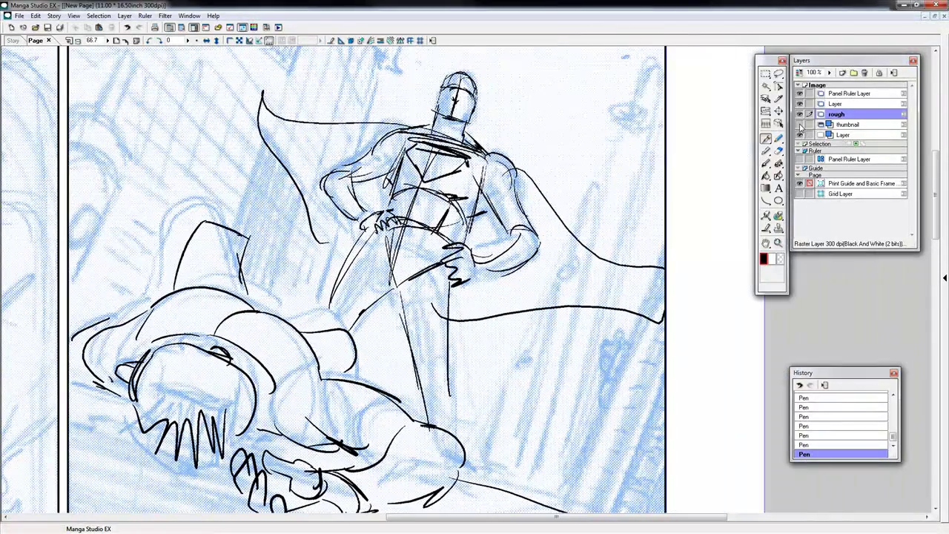
left_click(799, 124)
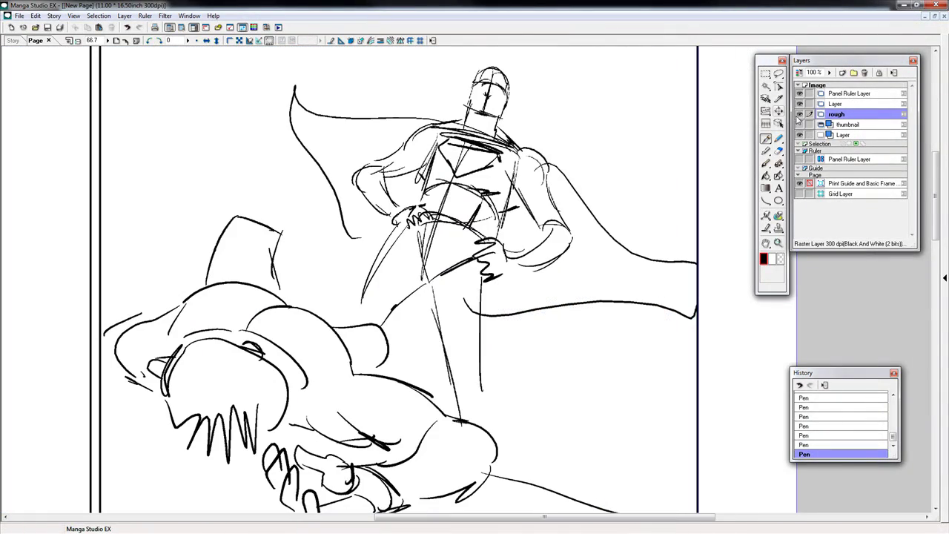
left_click(799, 125)
- Erase the thumbnail layer's blue guide drawing inside the standing and fallen figures
left_click(851, 125)
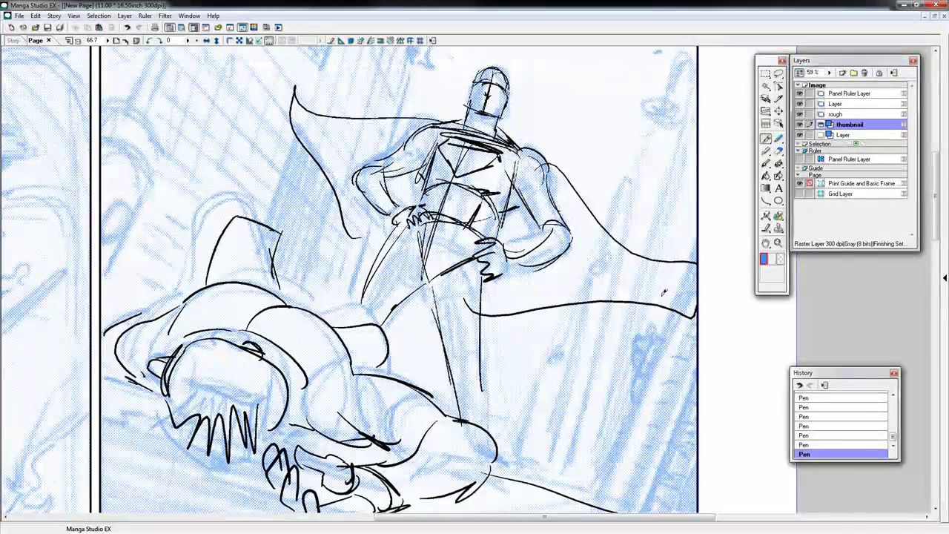
left_click_drag(488, 220, 467, 272)
key("e")
left_click_drag(473, 143, 483, 154)
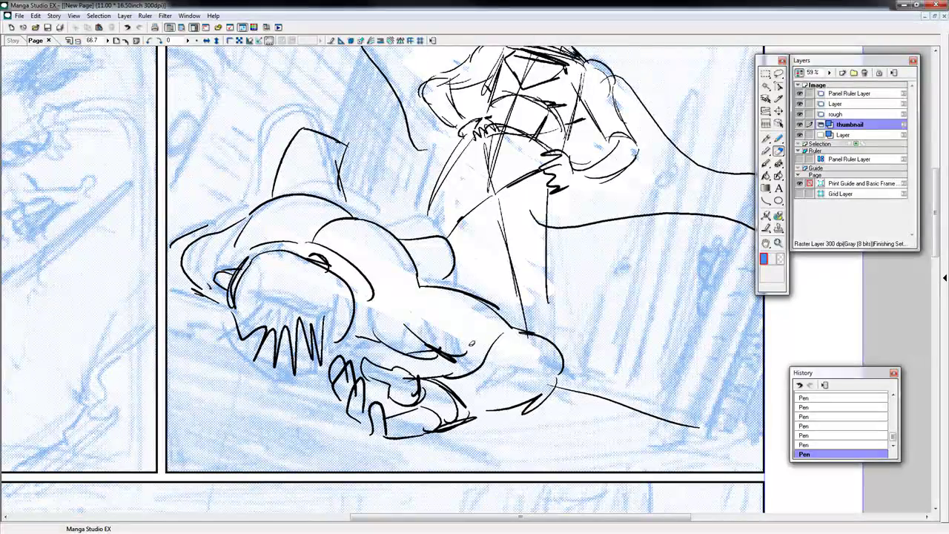
left_click_drag(471, 343, 281, 295)
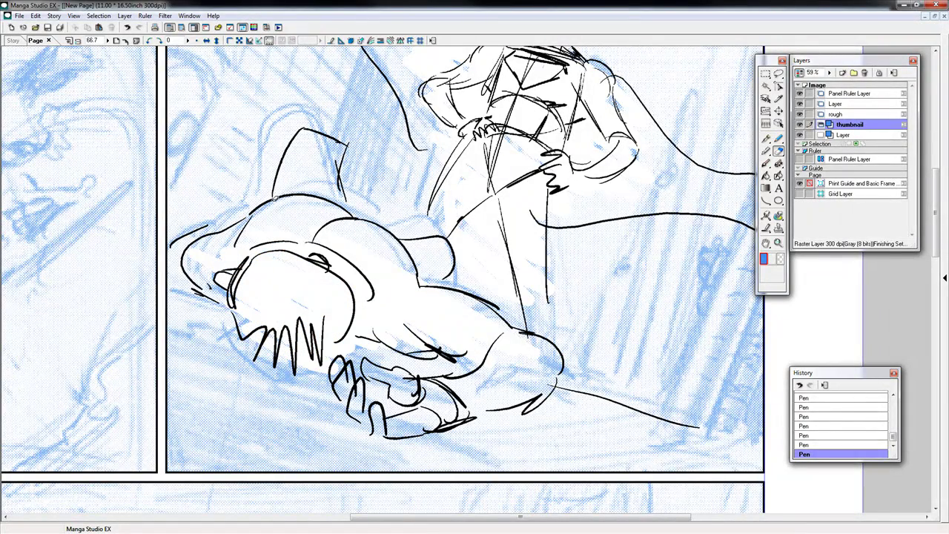
left_click_drag(444, 384, 393, 389)
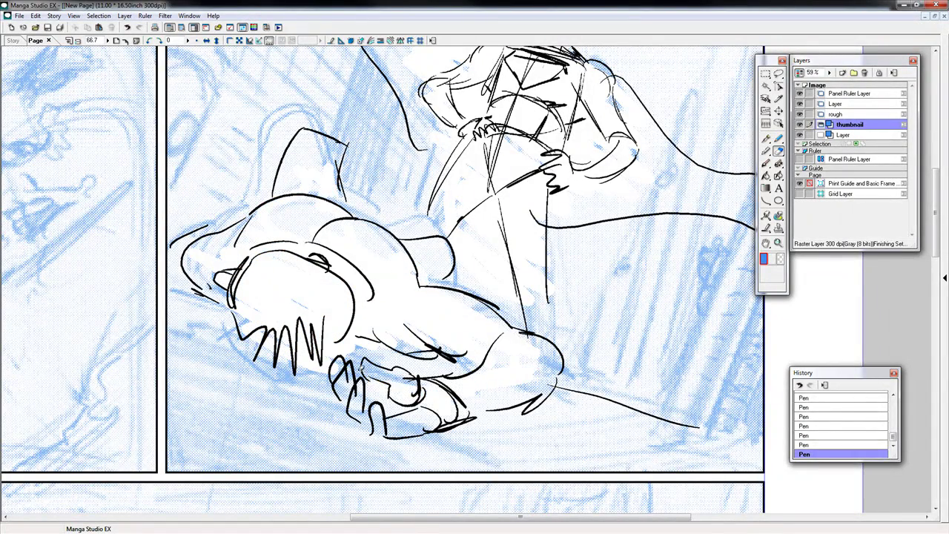
left_click_drag(514, 141, 423, 256)
- Switch the rough layer to blue layer color view and merge it with the thumbnail as a 300 dpi black-and-white raster layer named rough
left_click(847, 115)
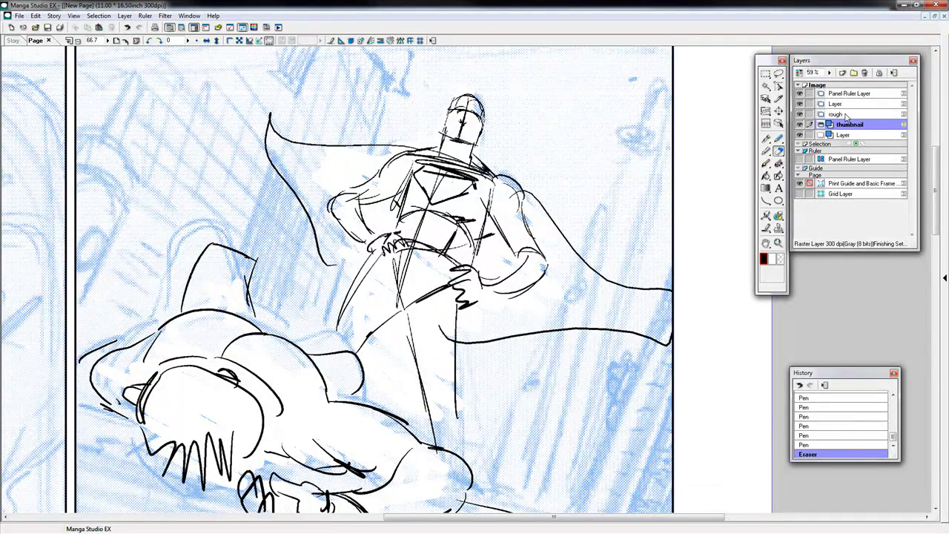
left_click(840, 115)
left_click(799, 72)
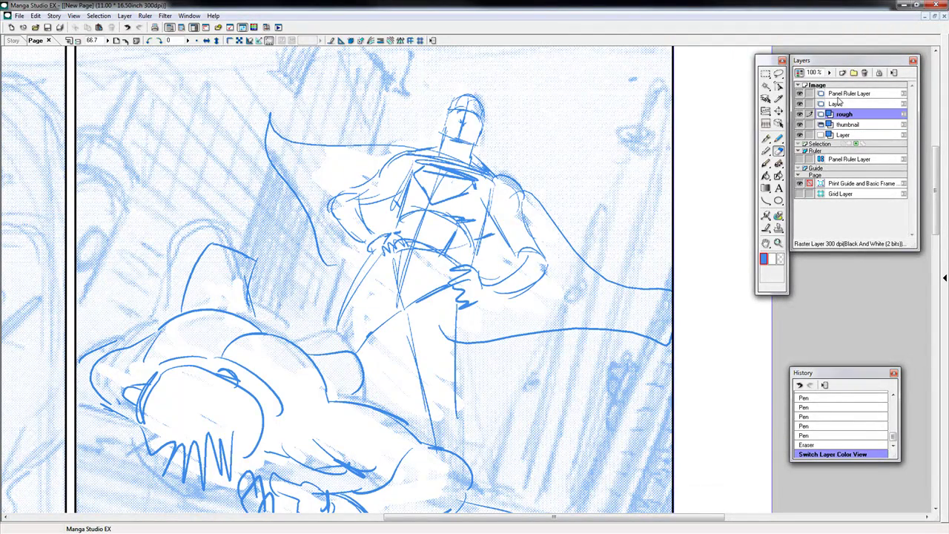
key("ctrl+e")
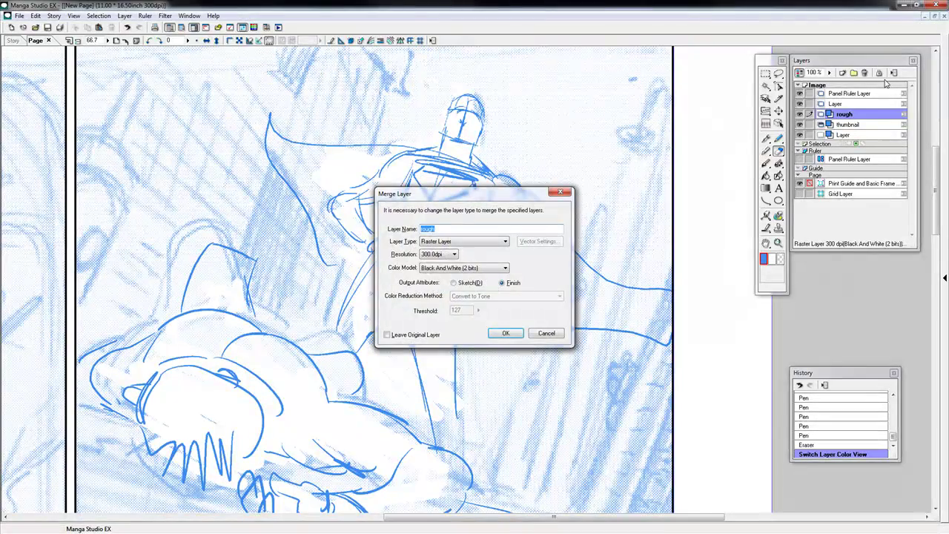
left_click(501, 334)
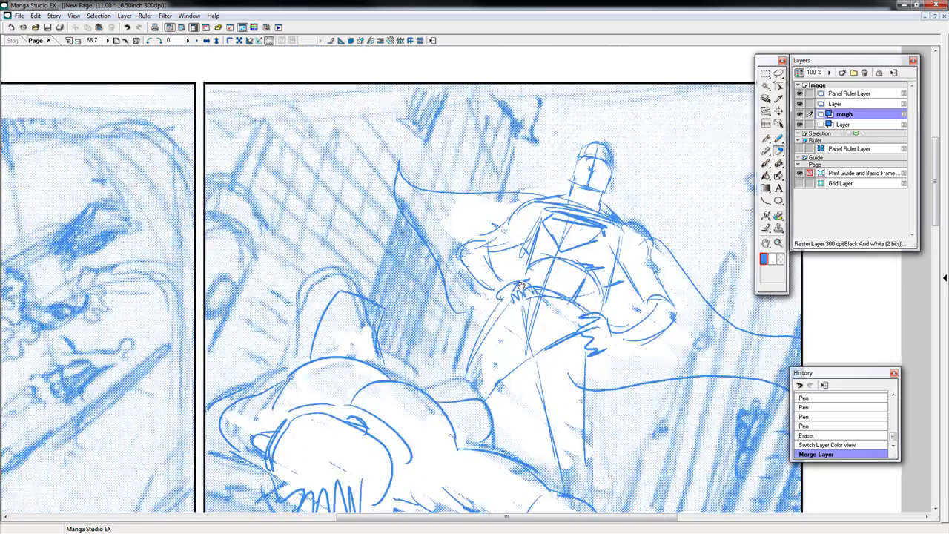
- Toggle the merged rough layer's visibility off and on to check what it contains
left_click(800, 114)
left_click(801, 114)
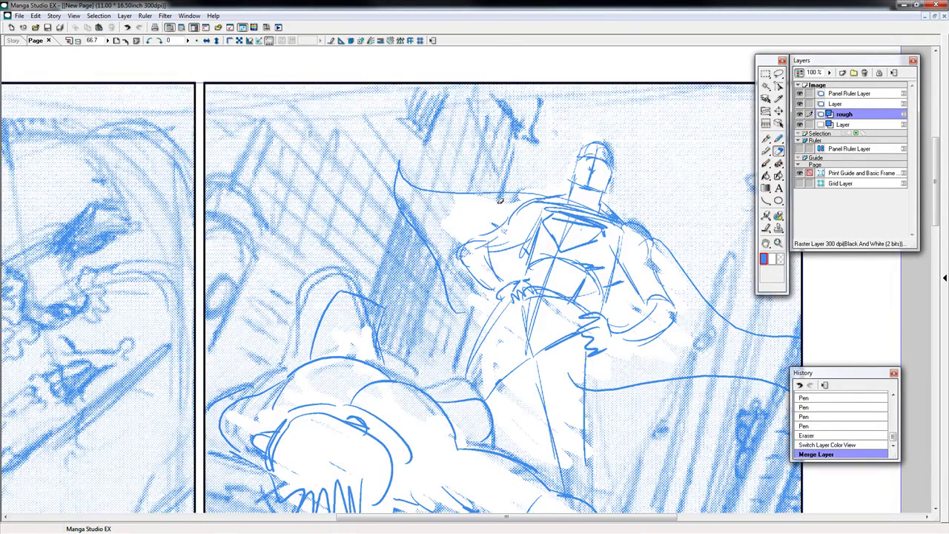
left_click_drag(561, 378, 517, 318)
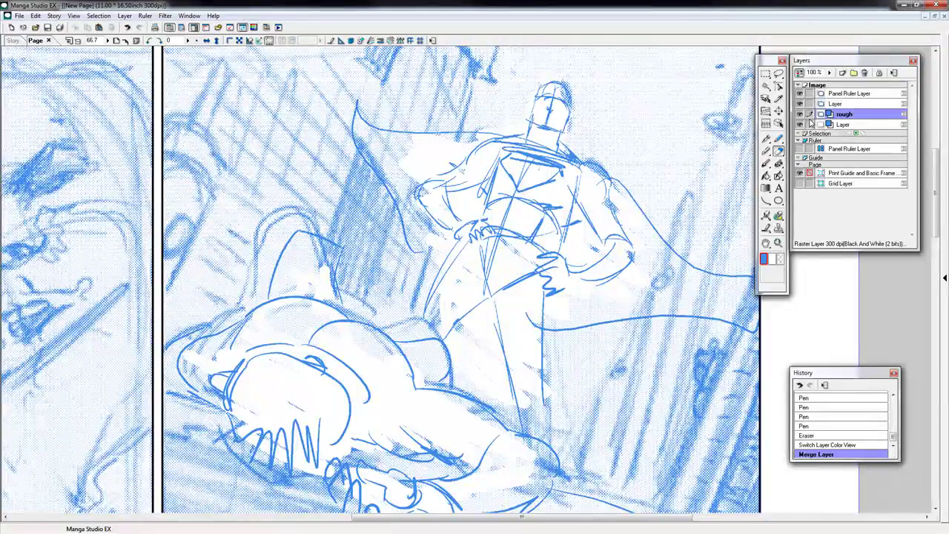
- Draw the standing figure's collarbone line and rounded shoulder with the Pen in black on the layer directly above rough
key("ctrl+plus")
left_click(837, 104)
key("ctrl+plus")
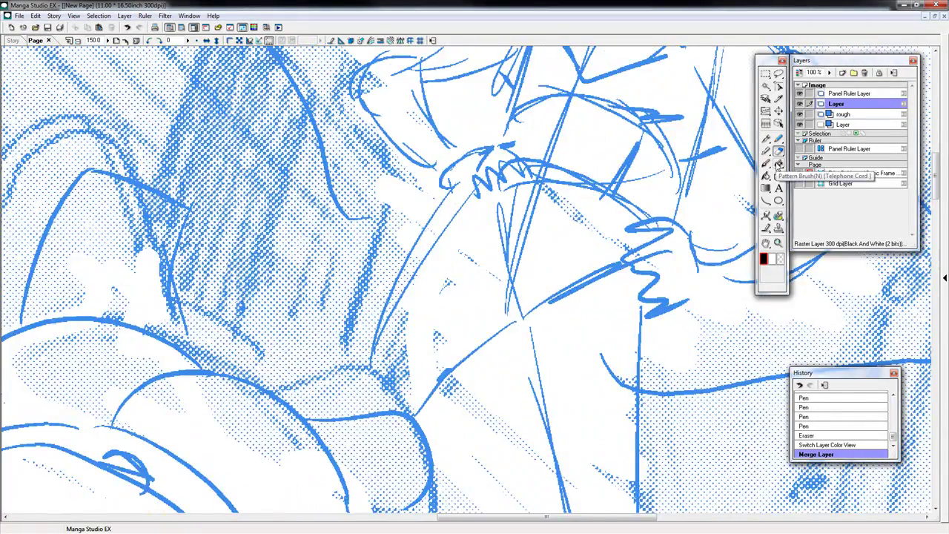
left_click(766, 139)
left_click_drag(594, 111, 229, 446)
left_click_drag(370, 196, 499, 50)
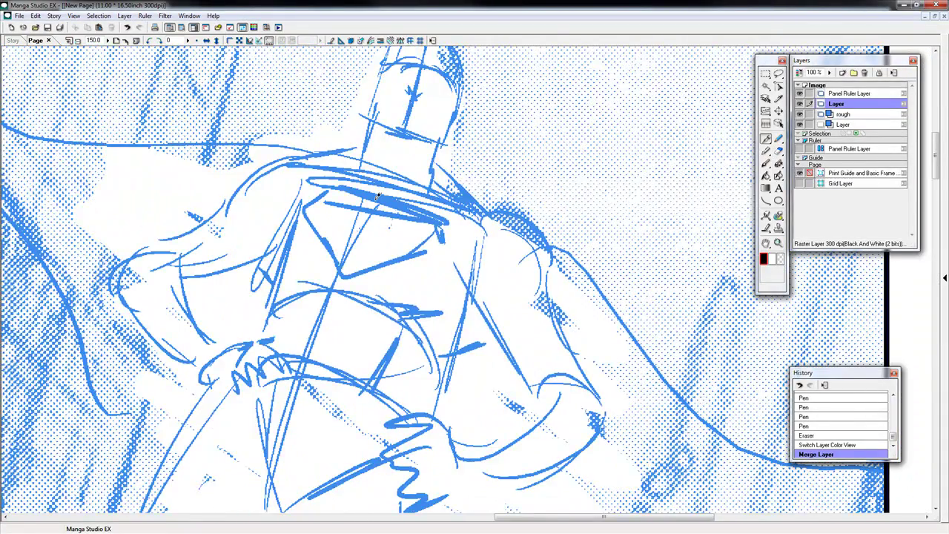
mouse_move(378, 197)
left_mouse_down()
mouse_move(492, 221)
mouse_move(546, 287)
left_mouse_up()
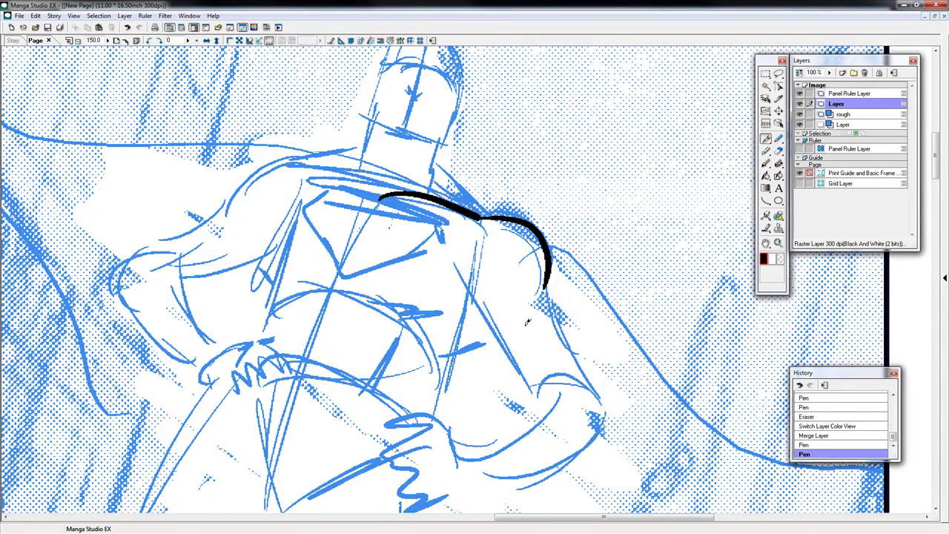
left_click_drag(536, 321, 520, 209)
- Draw the caped figure's bent arm below that shoulder, ending in a fist with curled fingers on the hip
mouse_move(466, 168)
left_mouse_down()
mouse_move(508, 195)
mouse_move(514, 253)
left_mouse_up()
mouse_move(530, 157)
left_mouse_down()
mouse_move(571, 297)
mouse_move(546, 325)
left_mouse_up()
left_click_drag(534, 249, 448, 315)
left_click_drag(550, 327, 455, 365)
left_click_drag(448, 315, 442, 364)
mouse_move(445, 309)
left_mouse_down()
mouse_move(427, 287)
mouse_move(392, 337)
mouse_move(417, 375)
mouse_move(436, 369)
left_mouse_up()
- Draw the standing figure's chest muscles, opposite shoulder and other bent arm in black
mouse_move(459, 326)
left_mouse_down()
mouse_move(496, 417)
mouse_move(606, 373)
left_mouse_up()
left_click_drag(523, 331, 628, 367)
mouse_move(615, 294)
left_mouse_down()
mouse_move(568, 310)
mouse_move(488, 276)
mouse_move(419, 266)
mouse_move(524, 319)
left_mouse_up()
mouse_move(602, 275)
left_mouse_down()
mouse_move(520, 257)
mouse_move(357, 340)
mouse_move(400, 287)
mouse_move(410, 352)
mouse_move(459, 394)
mouse_move(453, 280)
mouse_move(443, 283)
left_mouse_up()
mouse_move(407, 304)
left_mouse_down()
mouse_move(434, 326)
mouse_move(474, 309)
left_mouse_up()
mouse_move(531, 297)
left_mouse_down()
mouse_move(480, 336)
mouse_move(498, 311)
mouse_move(447, 284)
mouse_move(420, 310)
left_mouse_up()
left_click_drag(445, 268, 420, 349)
- Draw the standing figure's waist curves and the center and side lines of the abdomen
left_click_drag(599, 332, 576, 405)
mouse_move(614, 381)
left_mouse_down()
mouse_move(586, 414)
mouse_move(535, 406)
mouse_move(499, 436)
left_mouse_up()
left_click_drag(428, 409, 480, 436)
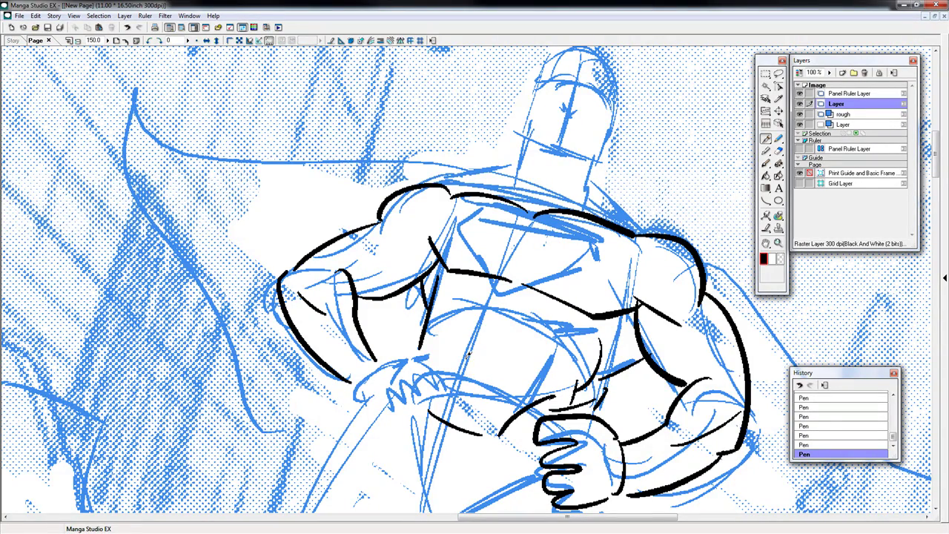
left_click_drag(497, 297, 463, 426)
left_click_drag(442, 300, 429, 406)
- Draw the standing figure's head outline, ears and facial features in black
left_click_drag(603, 259, 575, 286)
mouse_move(505, 283)
left_mouse_down()
mouse_move(443, 384)
mouse_move(458, 272)
mouse_move(439, 270)
mouse_move(437, 228)
mouse_move(515, 186)
mouse_move(518, 285)
mouse_move(435, 279)
mouse_move(433, 264)
mouse_move(477, 294)
left_mouse_up()
left_click_drag(517, 258, 510, 288)
left_click_drag(429, 239, 421, 265)
left_click_drag(478, 230, 488, 229)
left_click_drag(450, 202, 479, 217)
mouse_move(515, 217)
left_mouse_down()
mouse_move(507, 224)
mouse_move(431, 157)
left_mouse_up()
left_click_drag(409, 210, 401, 265)
- Draw the standing figure's neck lines and the slopes running from the neck to both shoulders
left_click_drag(478, 222, 443, 280)
left_click_drag(444, 252, 421, 279)
mouse_move(402, 243)
left_mouse_down()
mouse_move(419, 272)
mouse_move(488, 224)
left_mouse_up()
left_click_drag(504, 193, 577, 264)
left_click_drag(433, 172, 356, 194)
left_click_drag(449, 192, 449, 128)
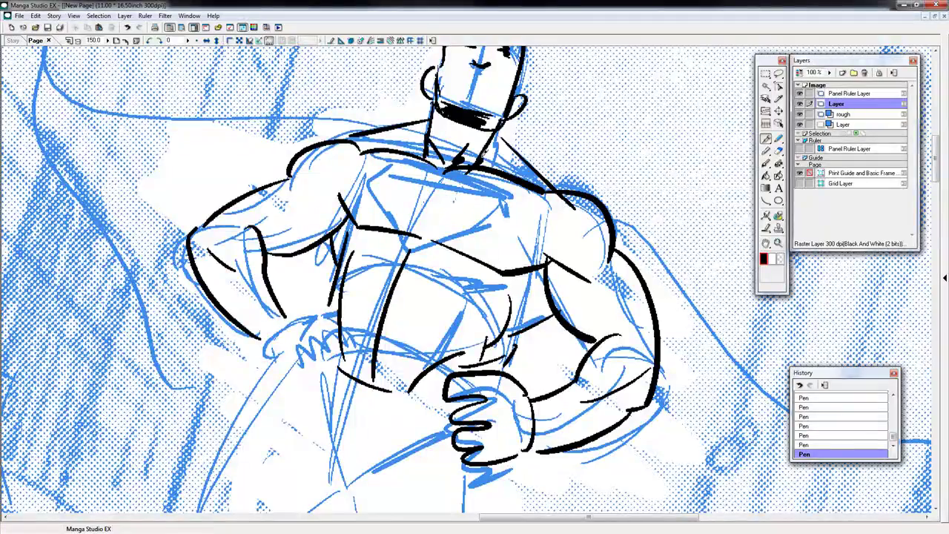
- Review the black figure drawing against the blue roughs in the page's other panels
key("ctrl+minus")
key("ctrl+minus")
left_click_drag(556, 366, 563, 208)
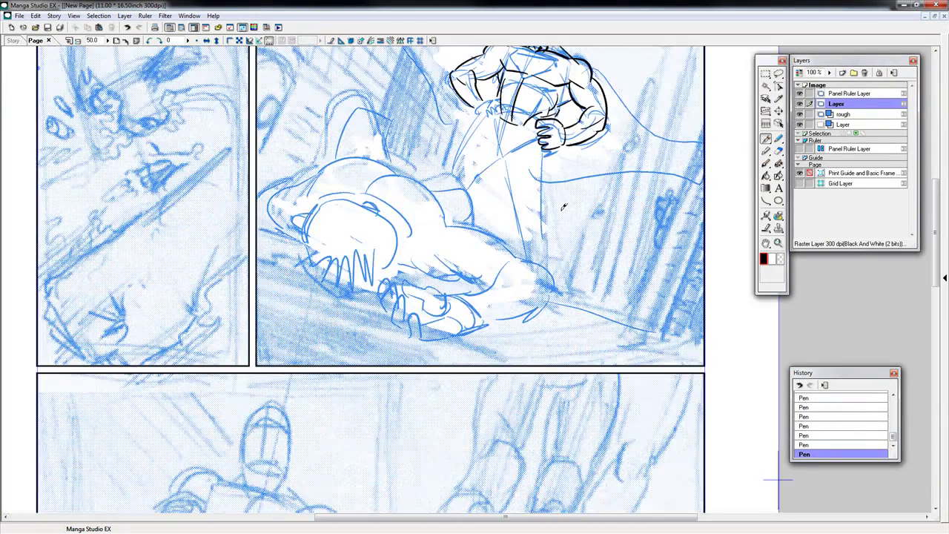
key("ctrl+minus")
left_click_drag(414, 468, 457, 263)
left_click_drag(498, 314, 459, 298)
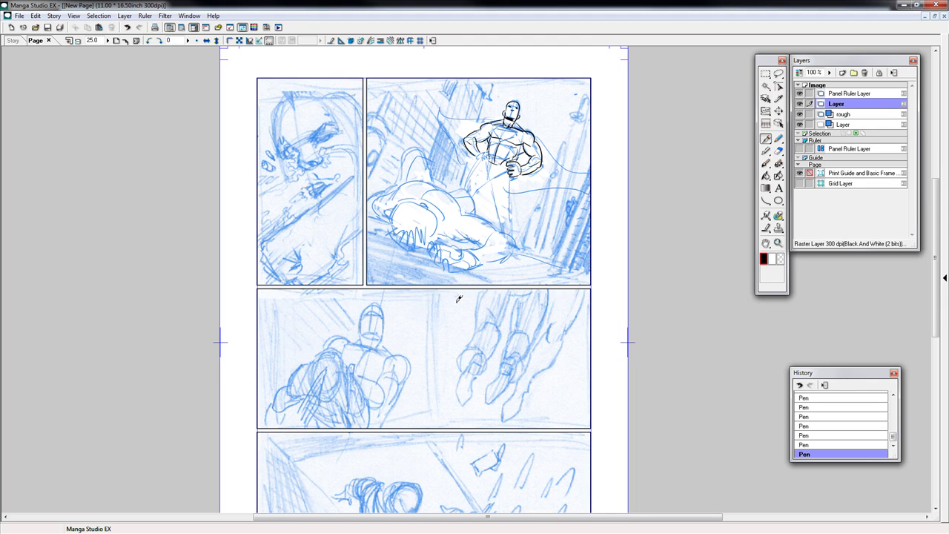